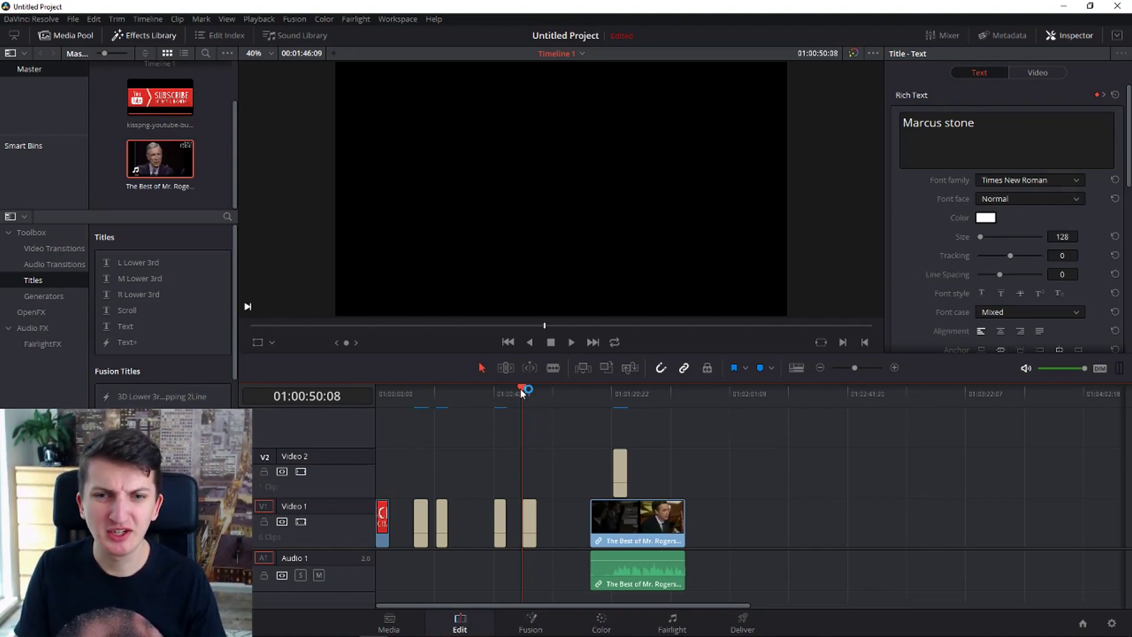
Step: Preview the existing title and play the Mr. Rogers clip from 01:01:13:15
key("space")
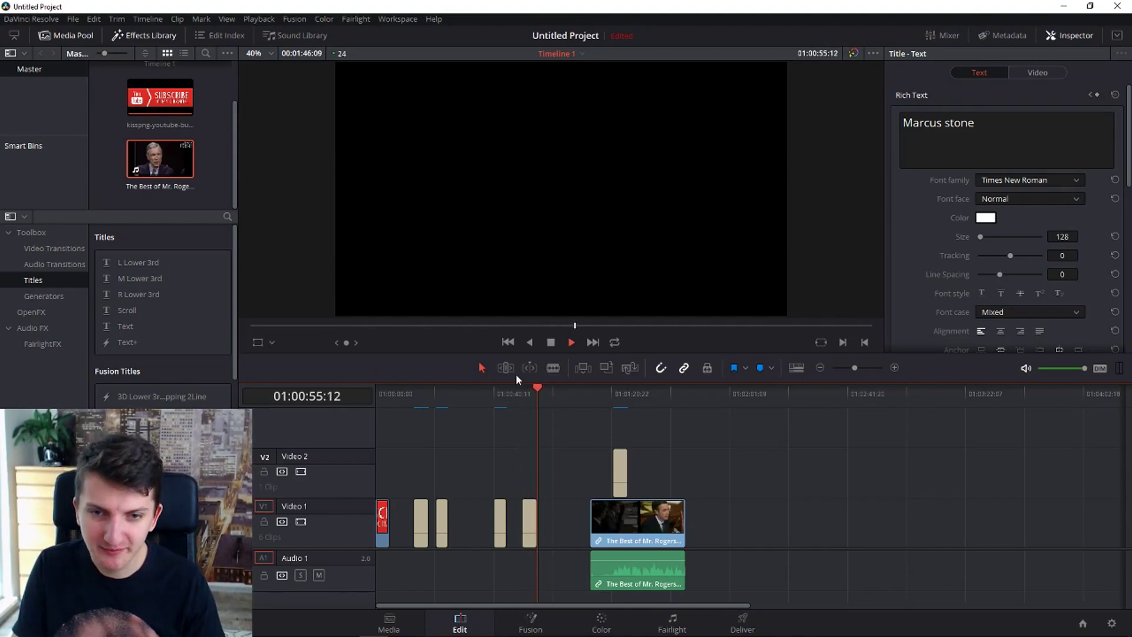
left_click(535, 390)
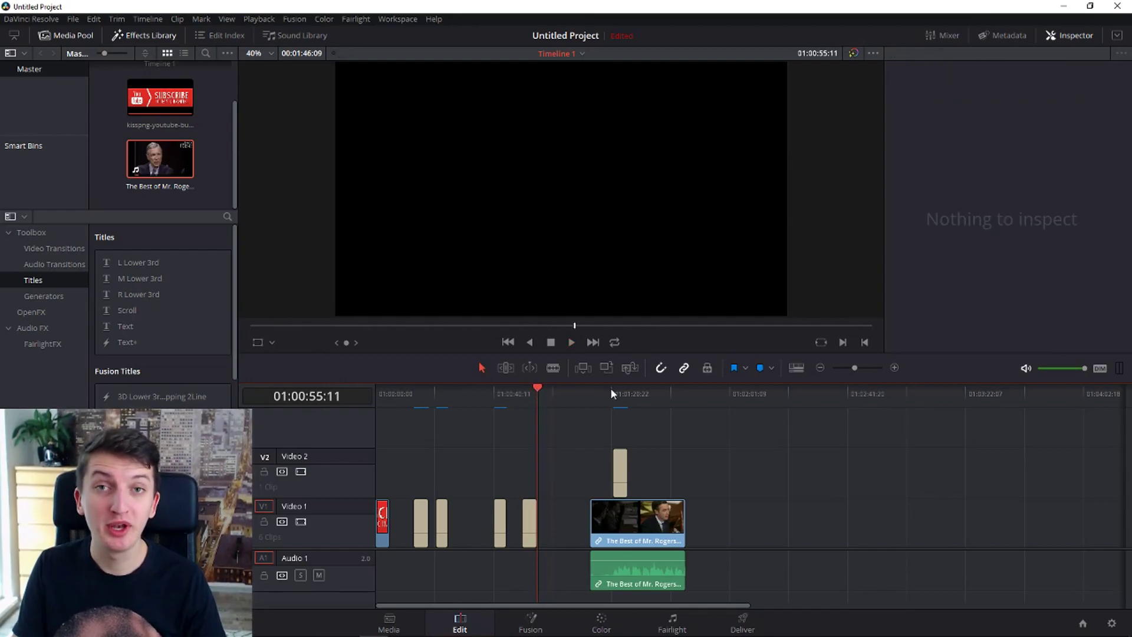
left_click(589, 394)
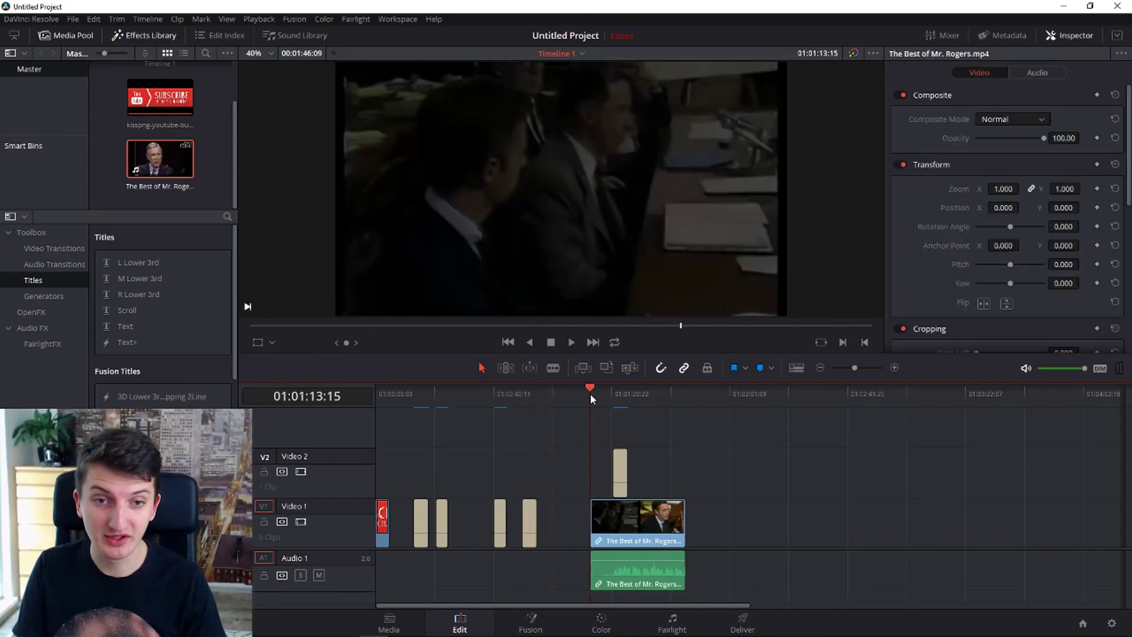
left_click(588, 391)
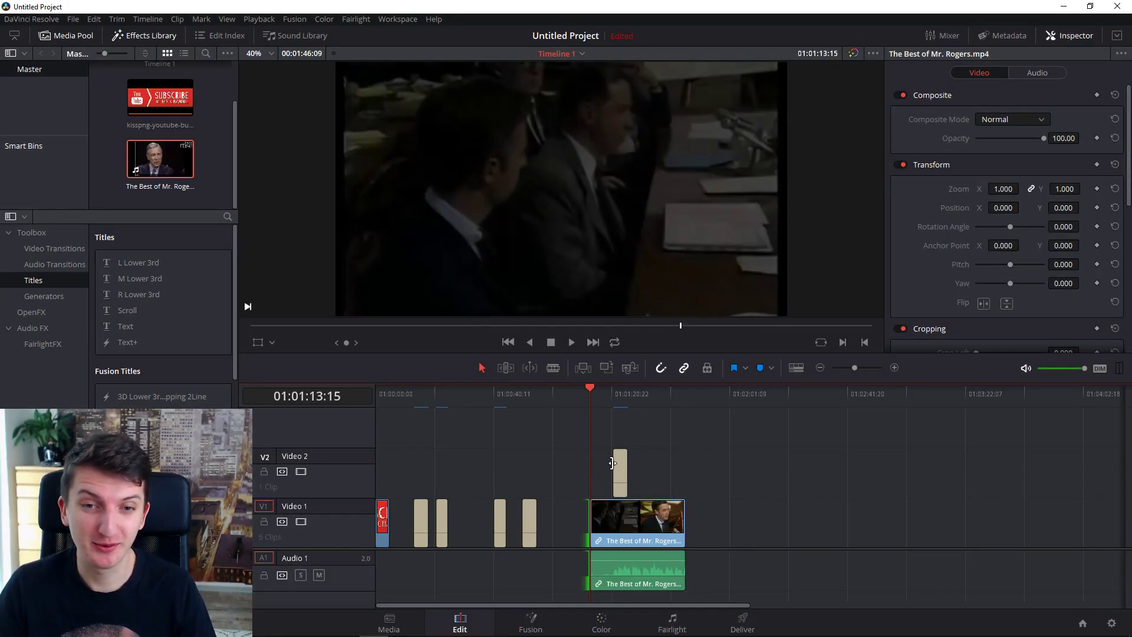
key("space")
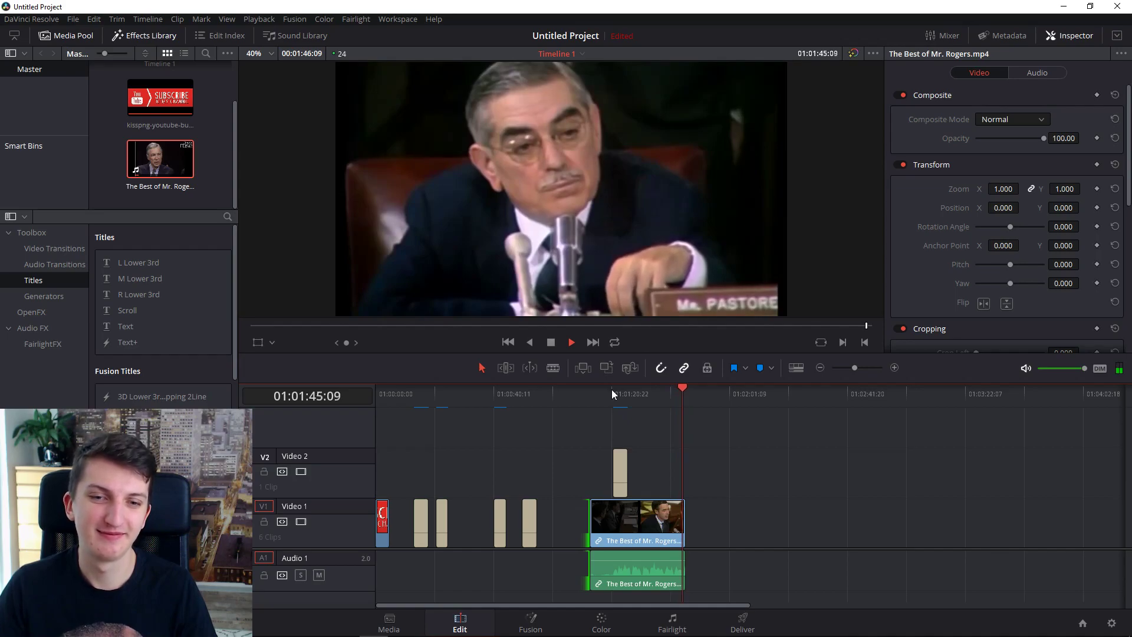
Step: Play back the old Fred Rogers lower third and the Marcus stone title
left_click(611, 389)
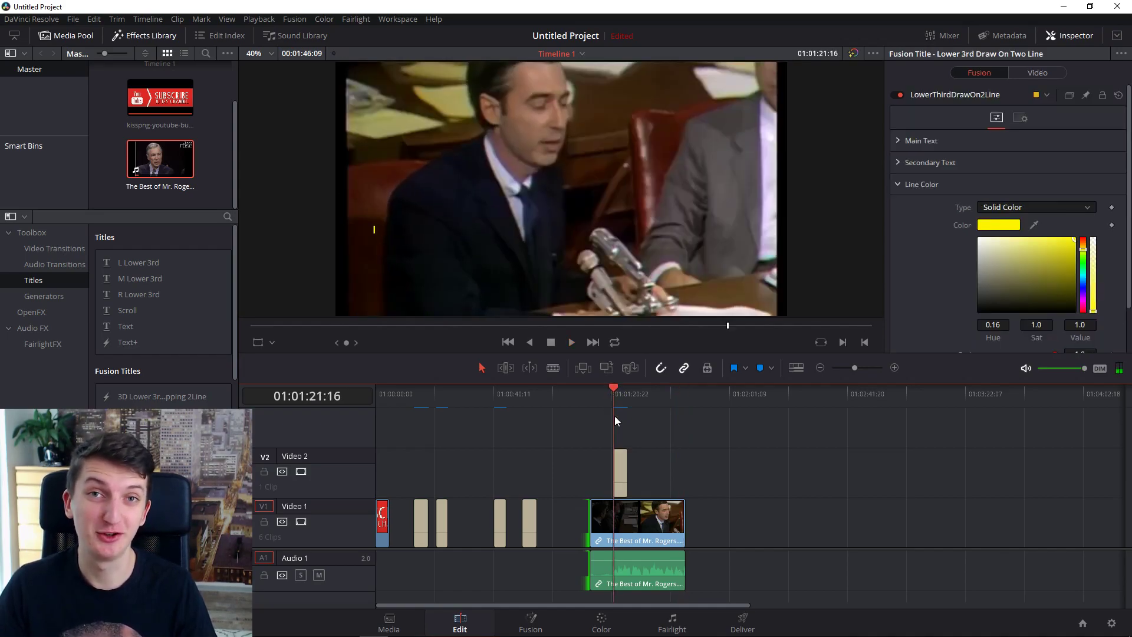
left_click(589, 393)
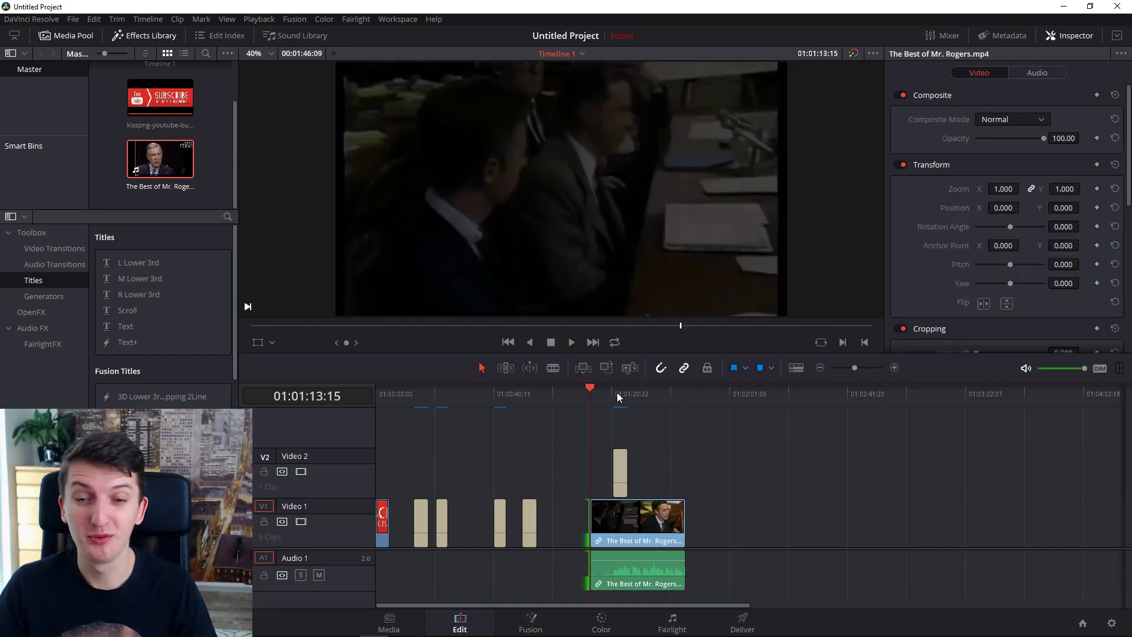
left_click(617, 395)
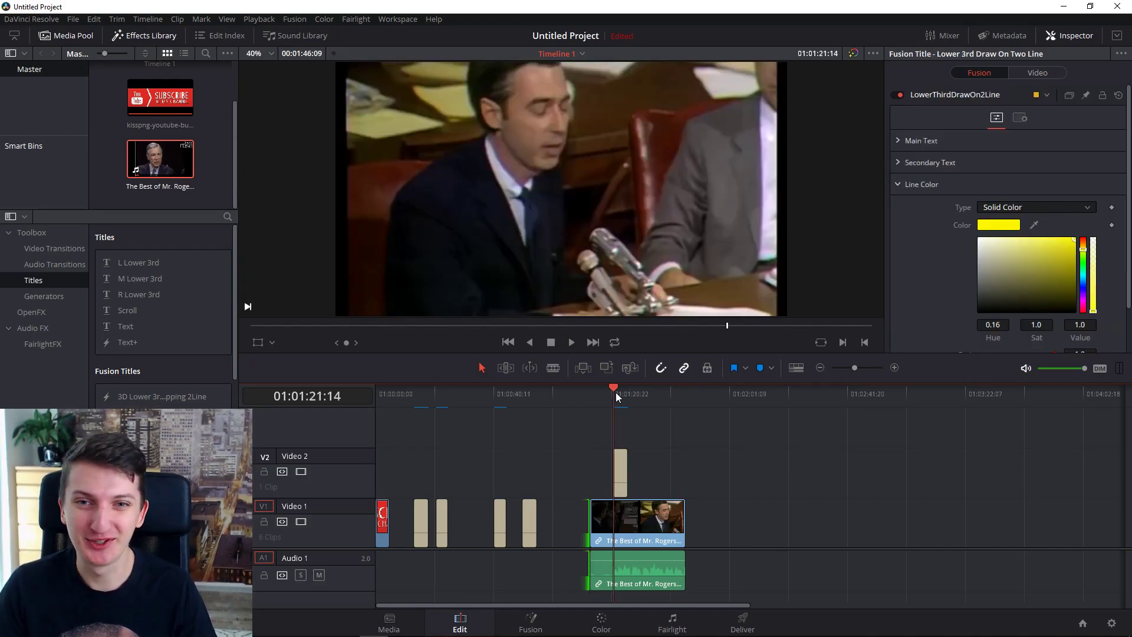
key("space")
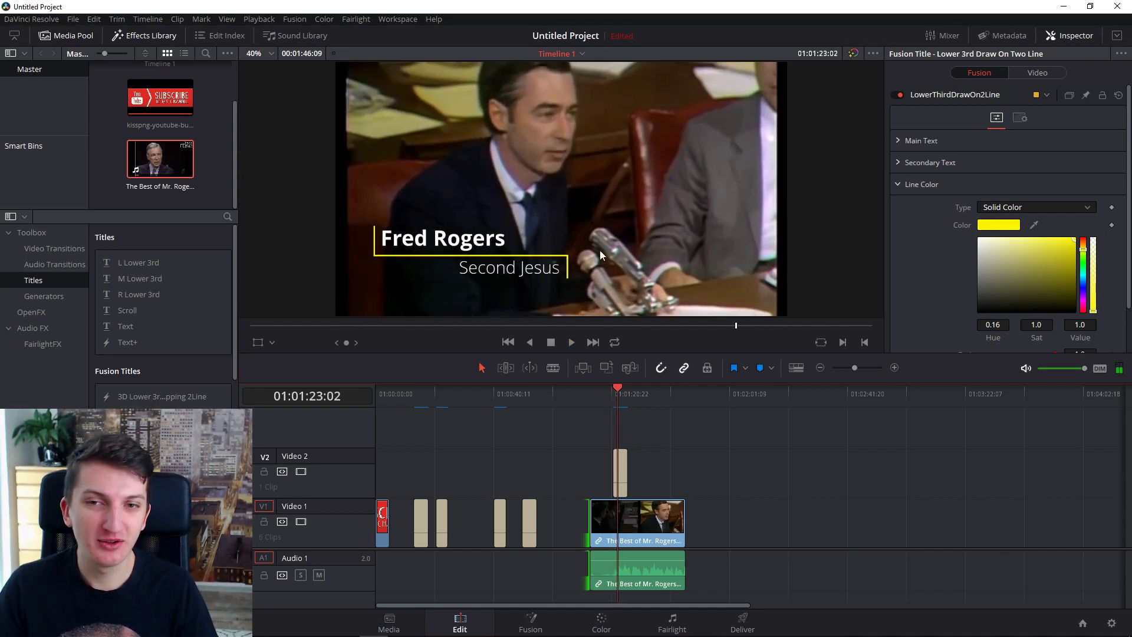
left_click(534, 395)
left_click(528, 395)
key("space")
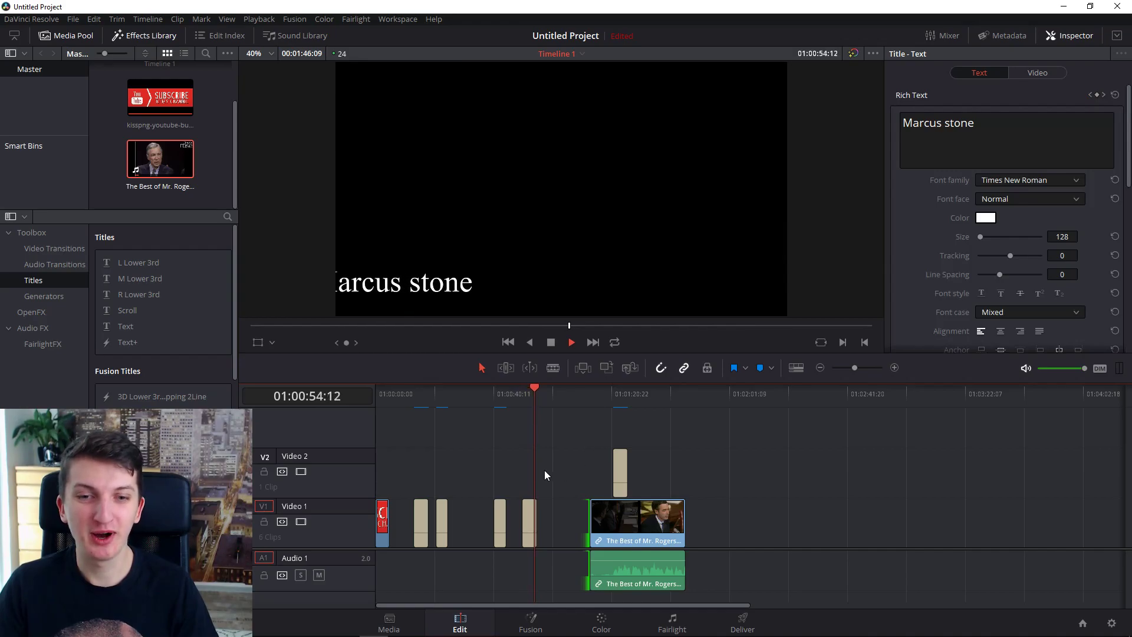
key("space")
Step: Delete the old lower third on Video 2 and add Lower 3rd Draw On Two Line after the clip
left_click(619, 471)
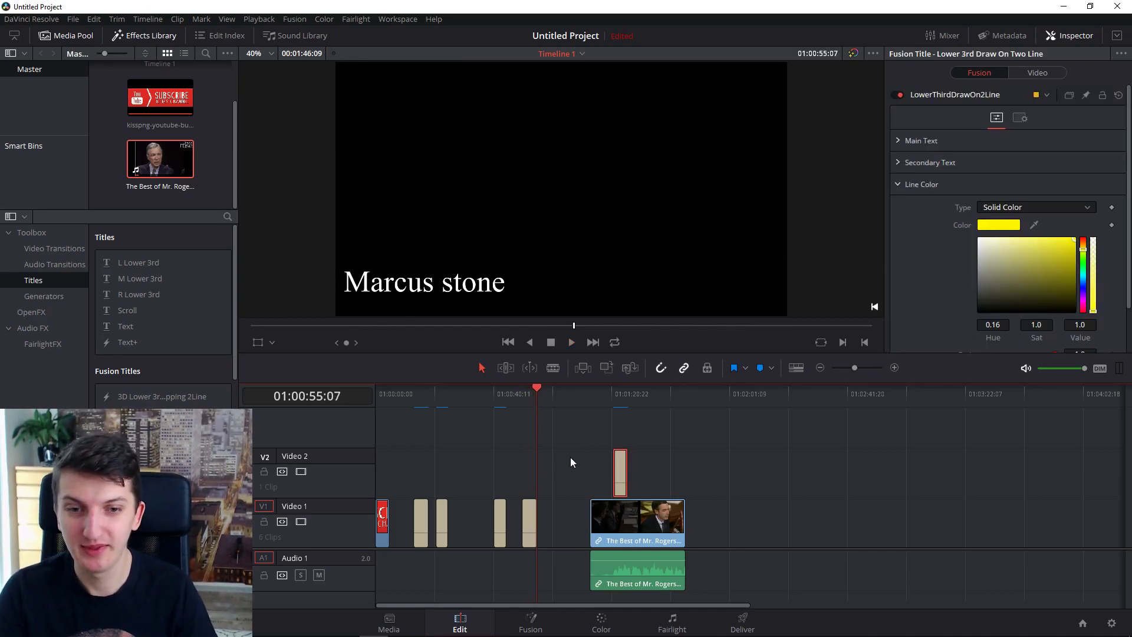
key("Delete")
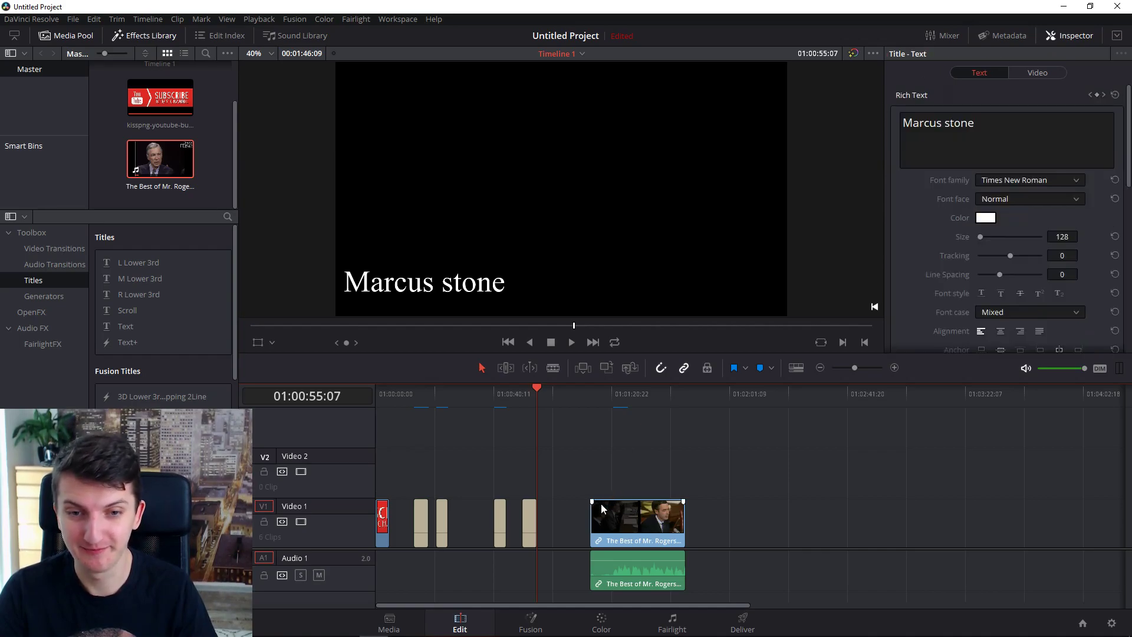
left_click(521, 406)
left_click(780, 394)
scroll(88, 335, "down", 5)
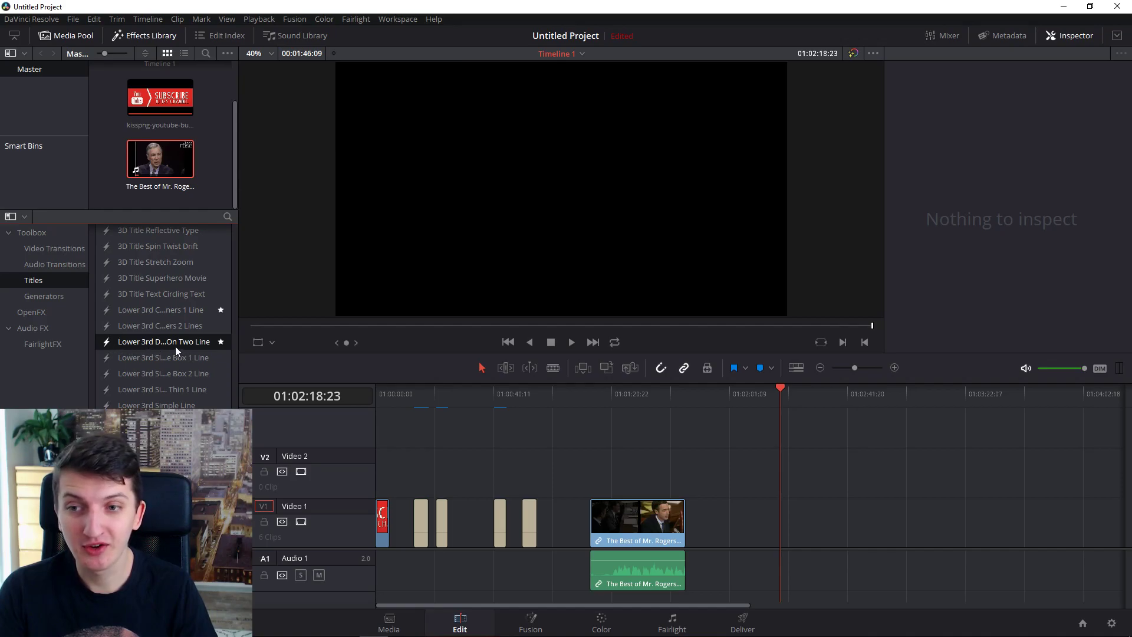
scroll(195, 350, "down", 1)
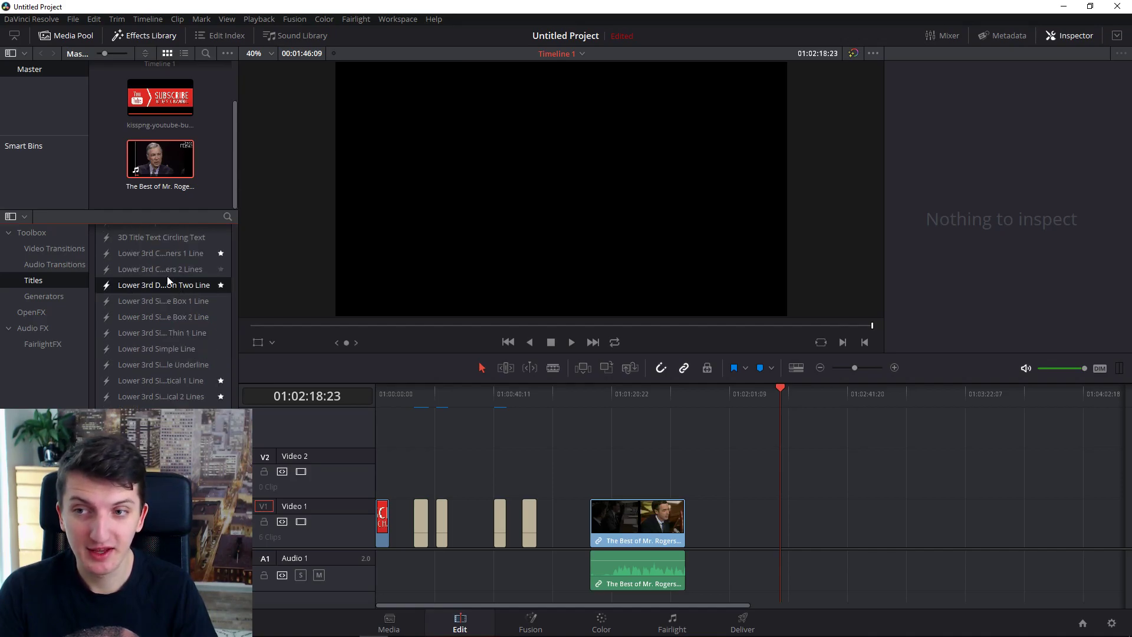
left_click_drag(132, 285, 809, 519)
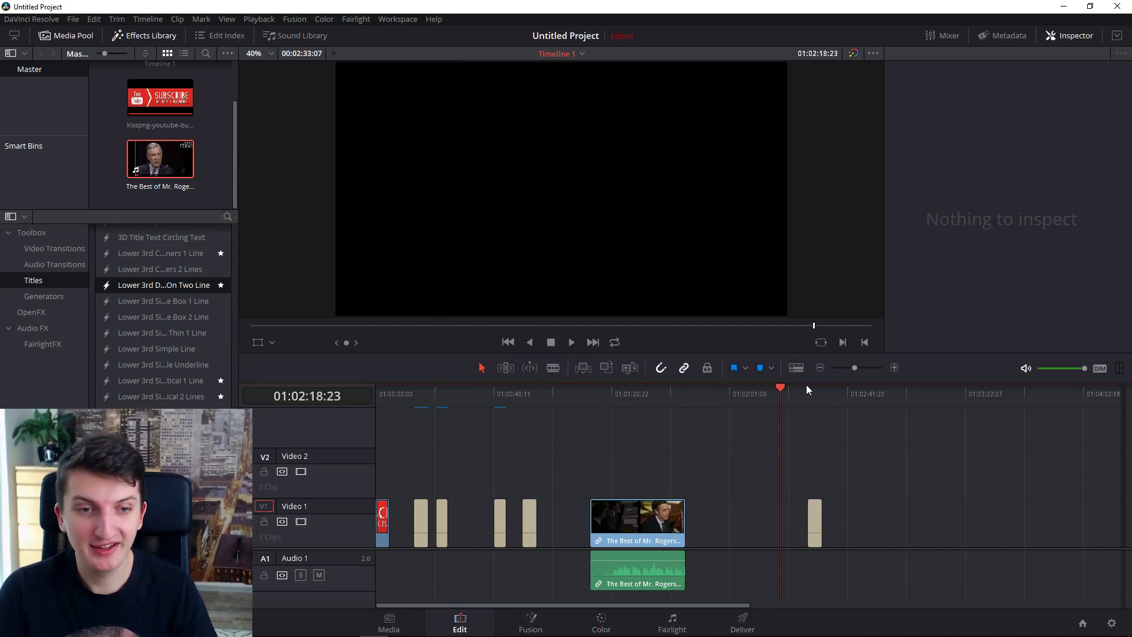
Step: Play the new lower third from its start, showing 'Full Name' and 'Professional Title' placeholders
left_click(802, 394)
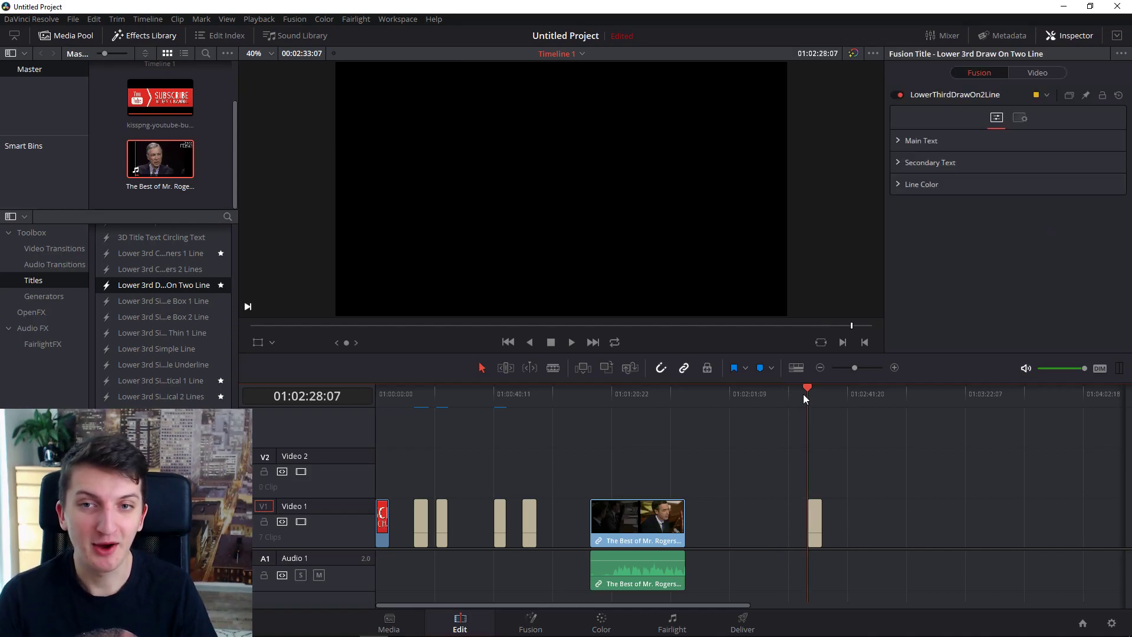
key("space")
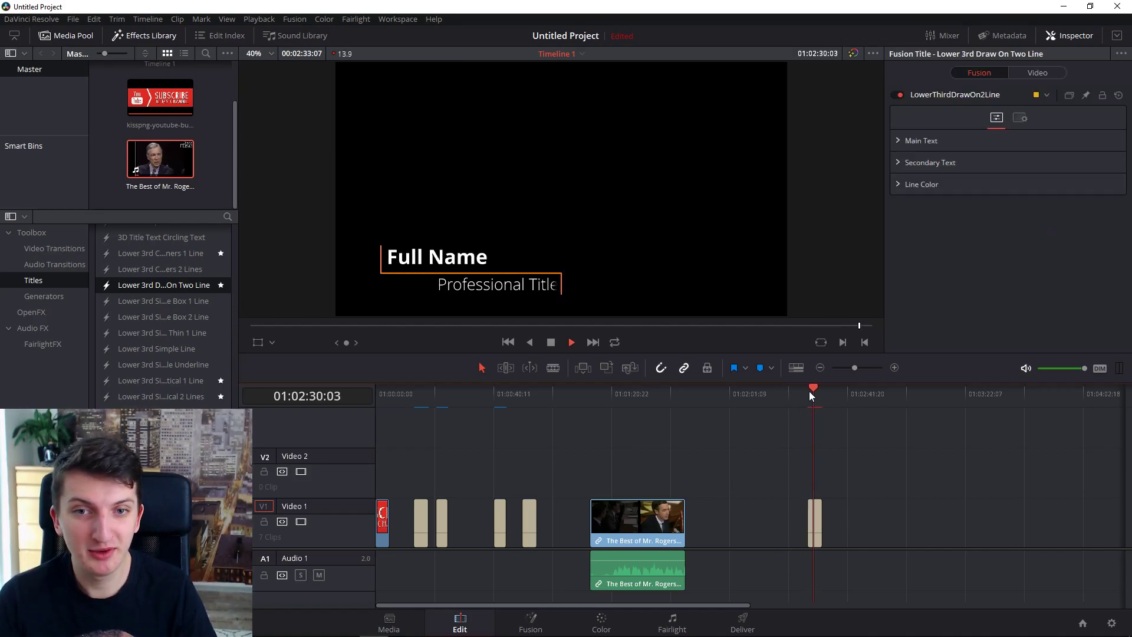
left_click(808, 391)
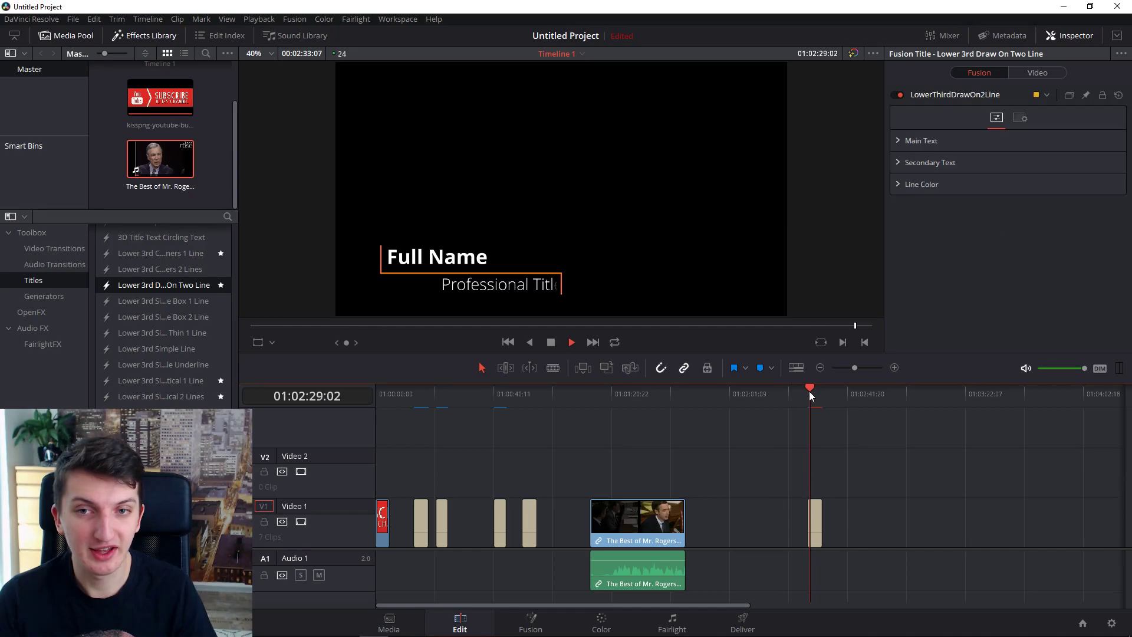
key("space")
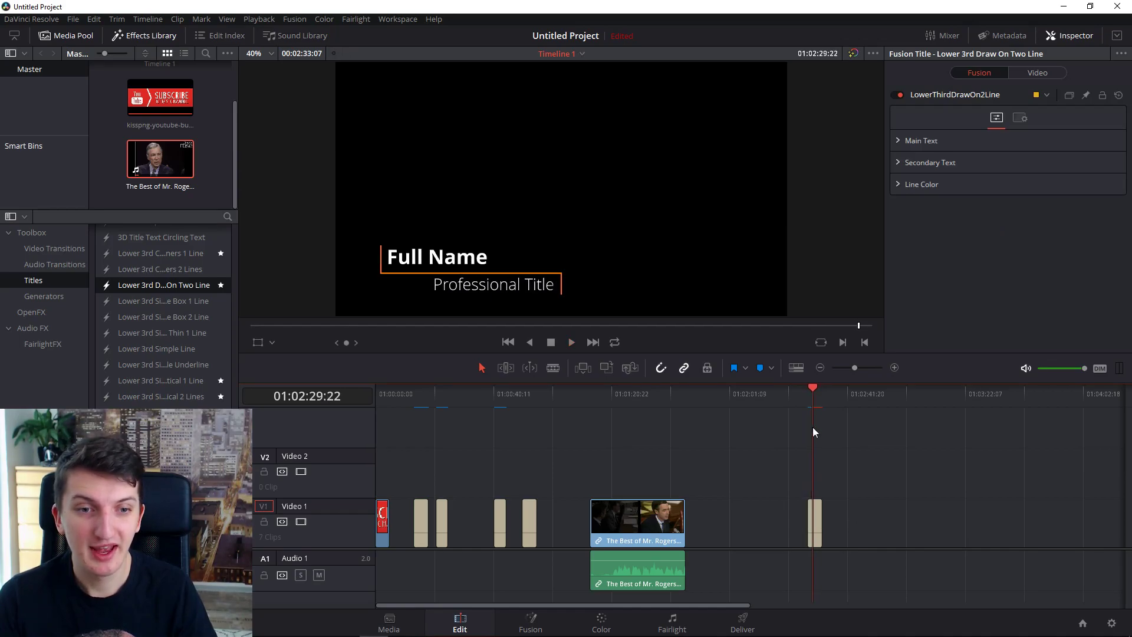
Step: Replace the Main Text 'Full Name' placeholder with 'Fred Rogers'
left_click(815, 510)
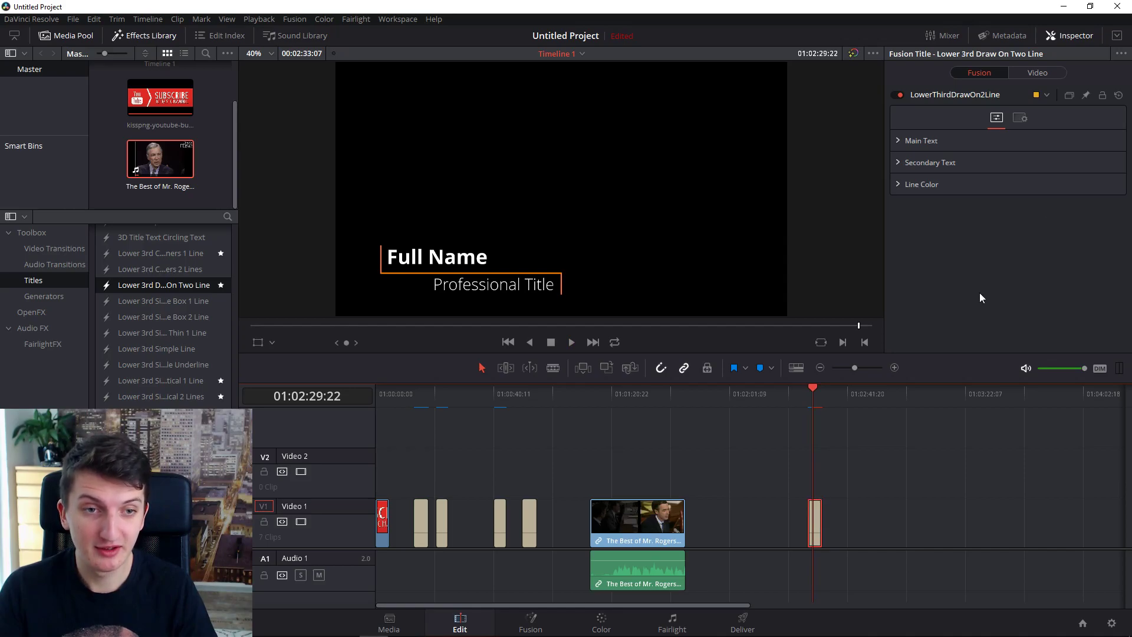
left_click(895, 140)
triple_click(1009, 200)
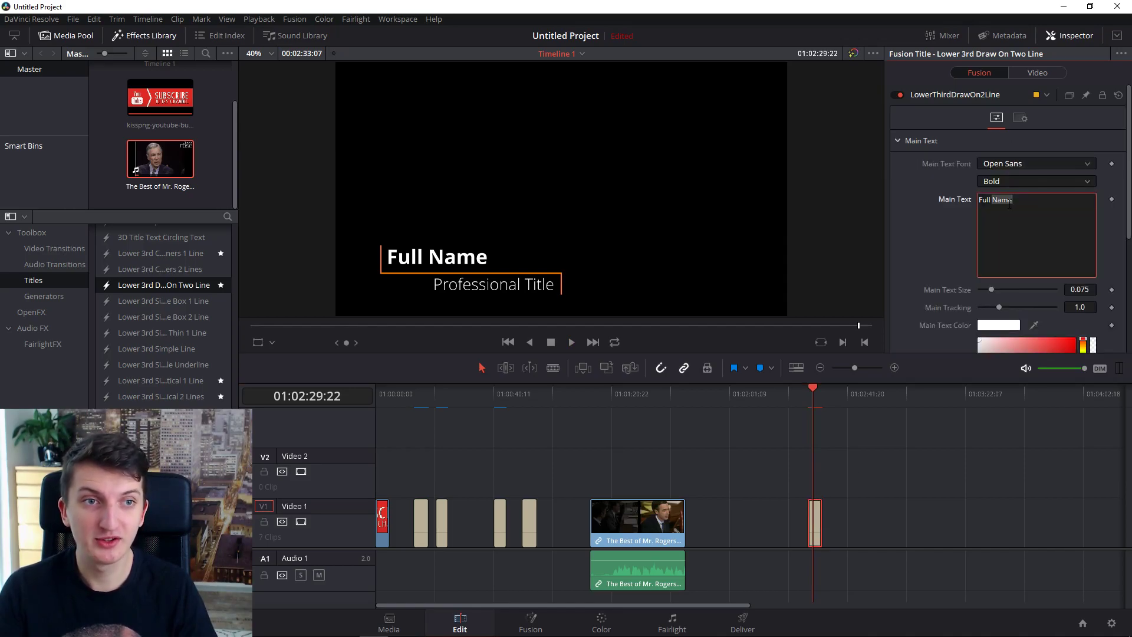
type("Fre")
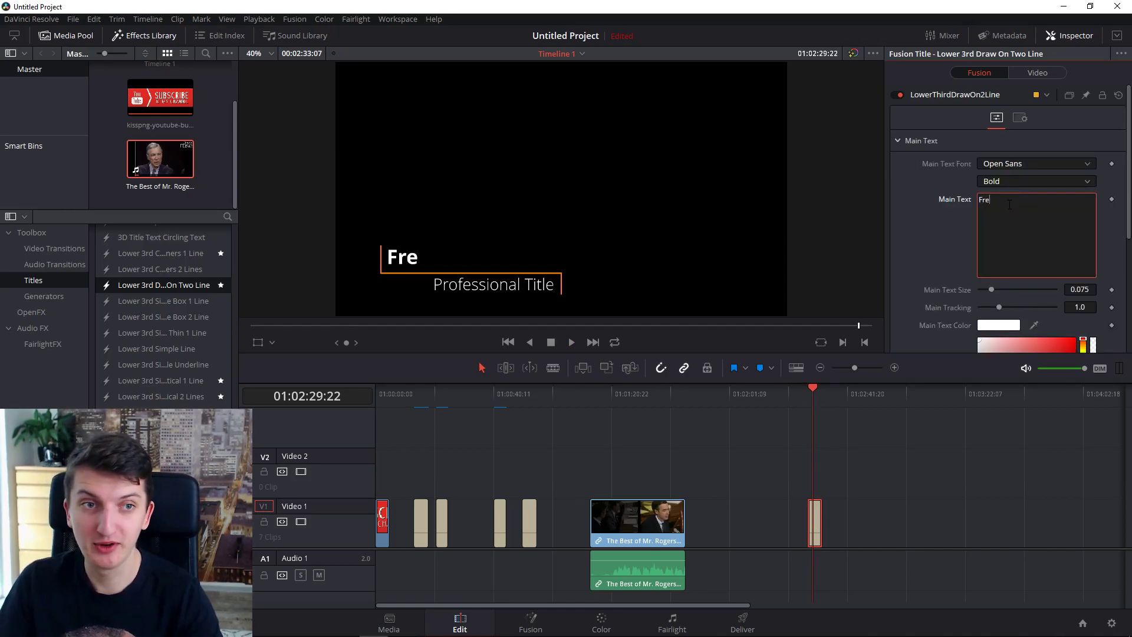
type("d Rogers")
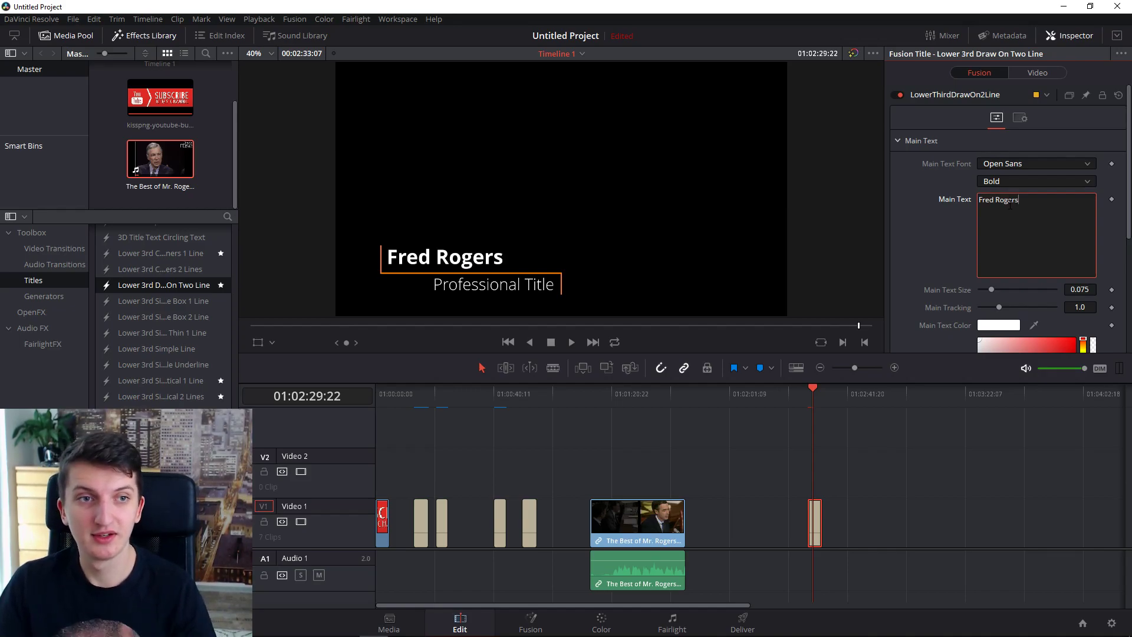
left_click(899, 140)
Step: Replace the Secondary Text 'Professional Title' placeholder with 'Great guy!'
left_click(910, 162)
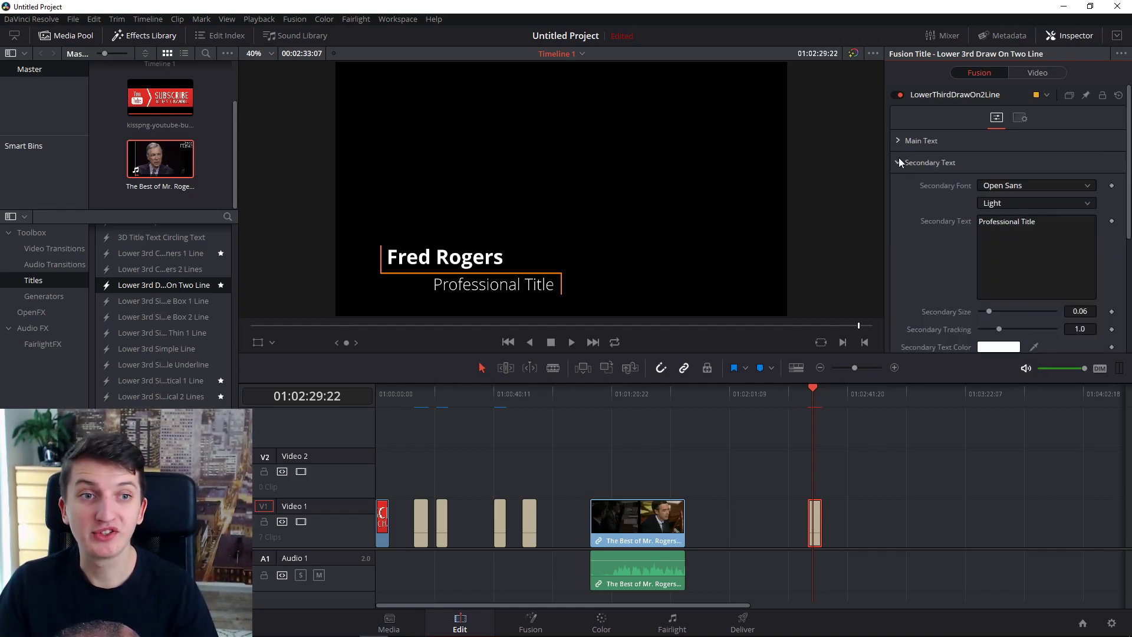
double_click(991, 222)
triple_click(992, 225)
type("Grea")
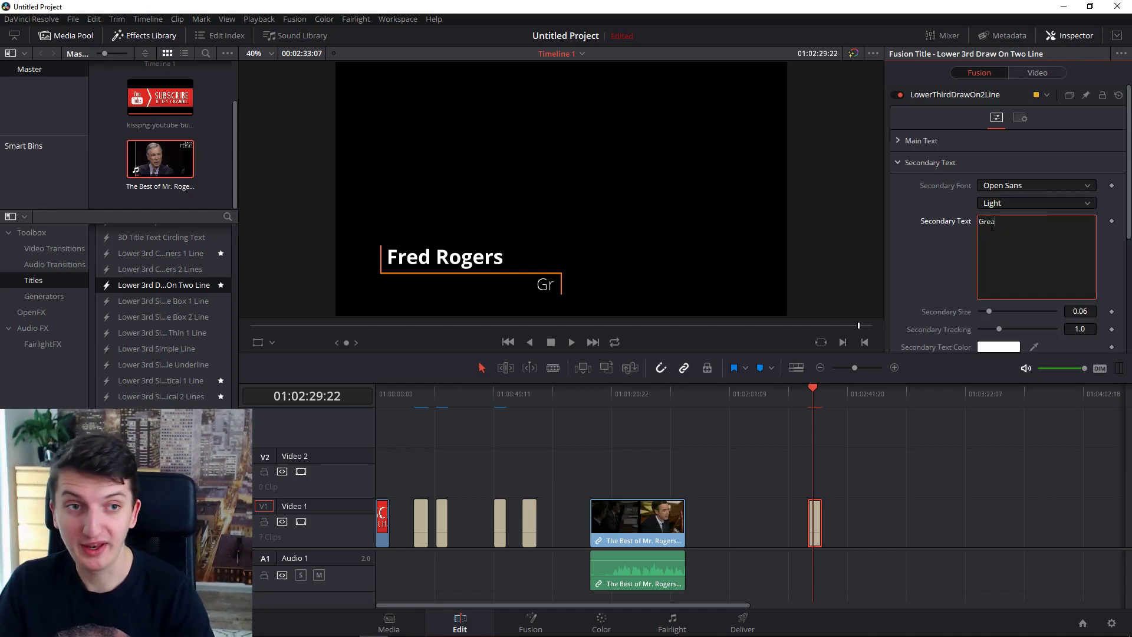
type("t guy!")
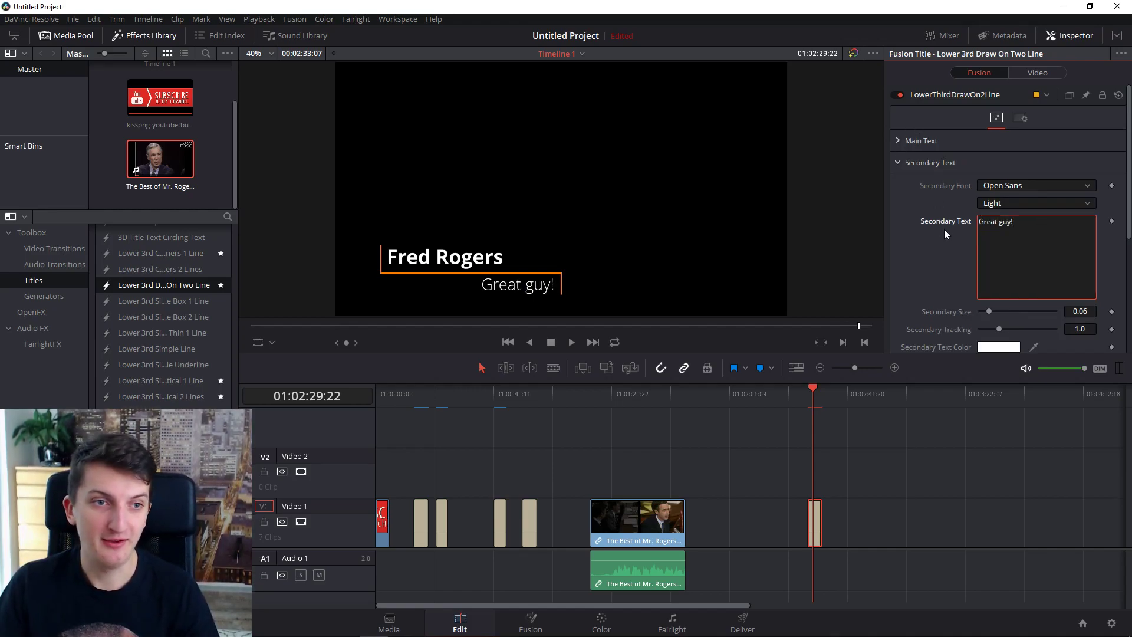
Step: Make the 'Great guy!' line larger and reveal the Line Color settings
scroll(937, 235, "down", 2)
scroll(935, 238, "up", 1)
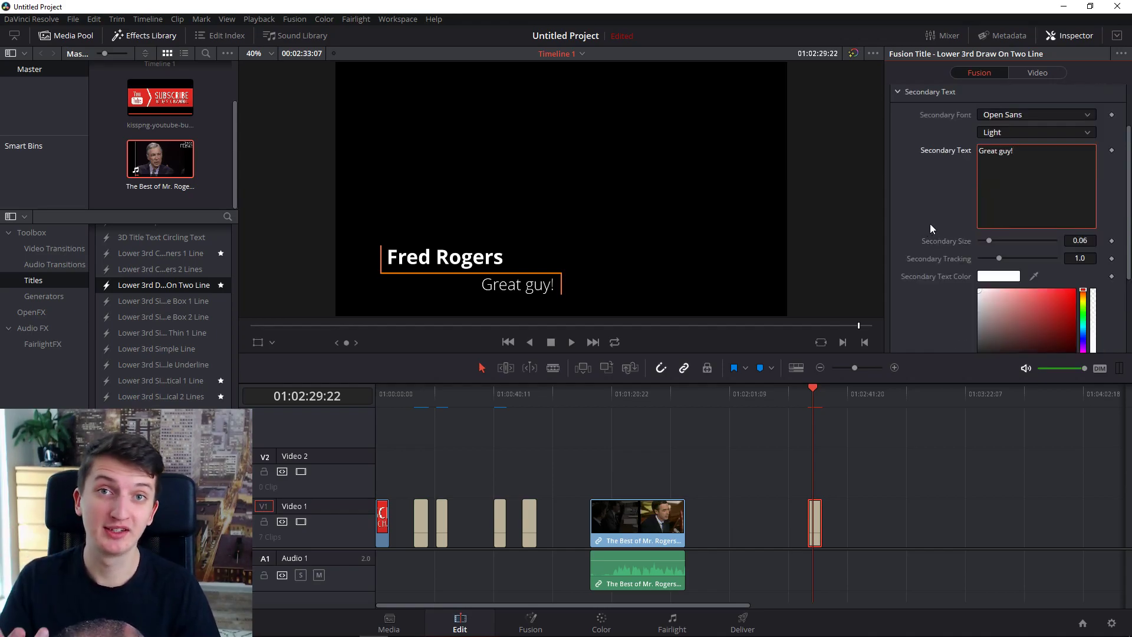
scroll(931, 227, "down", 3)
scroll(937, 258, "up", 3)
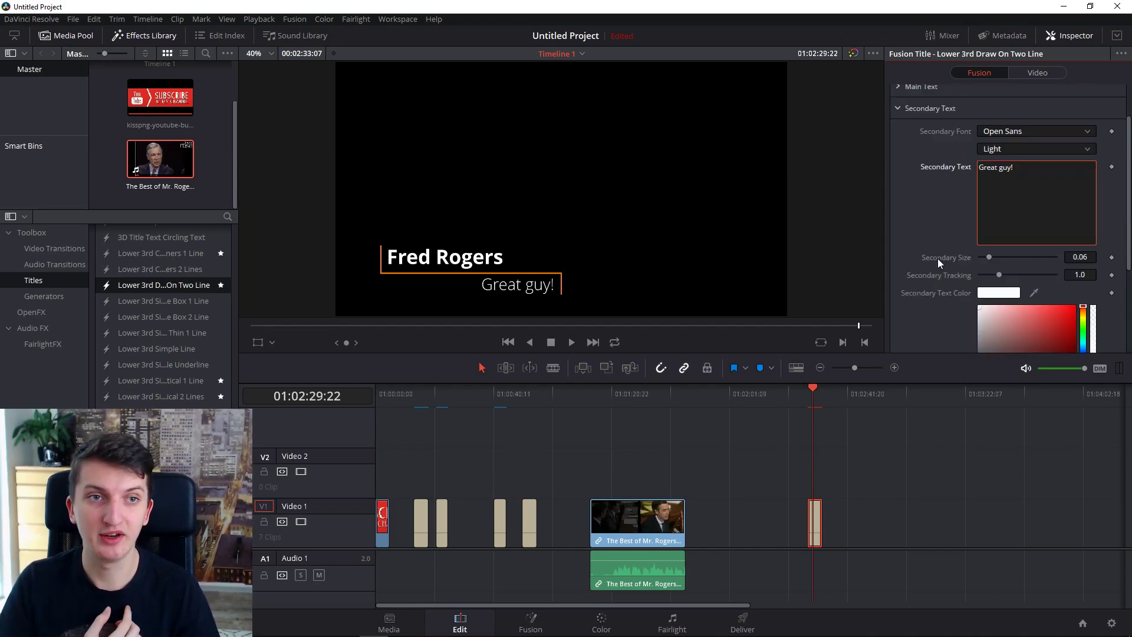
scroll(943, 257, "down", 1)
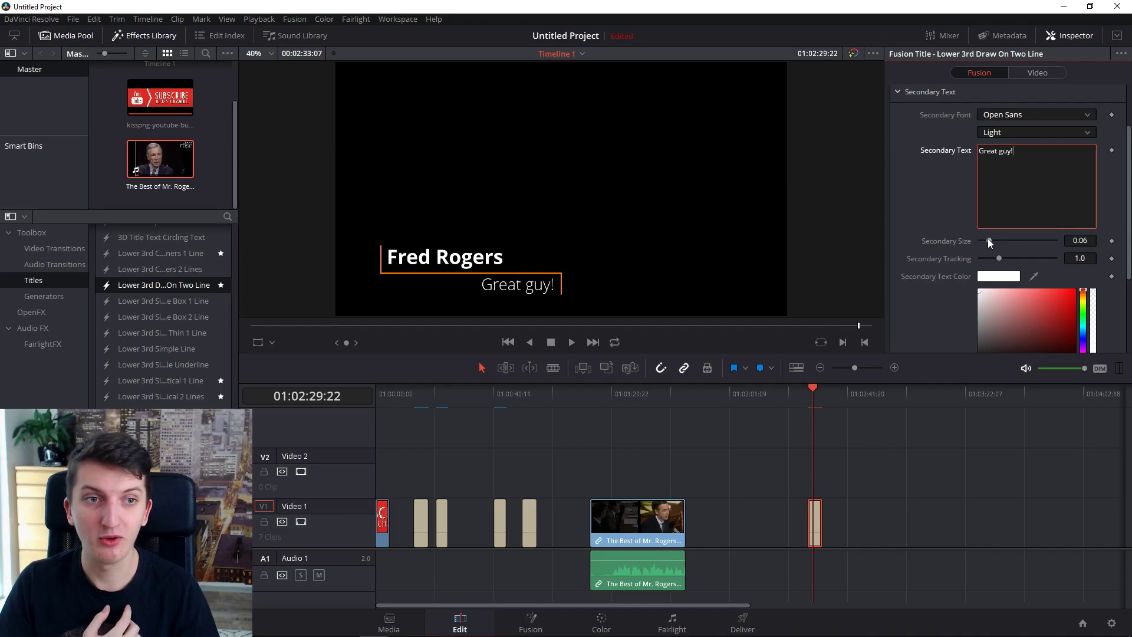
left_click_drag(987, 238, 990, 239)
scroll(937, 99, "down", 2)
scroll(937, 99, "up", 3)
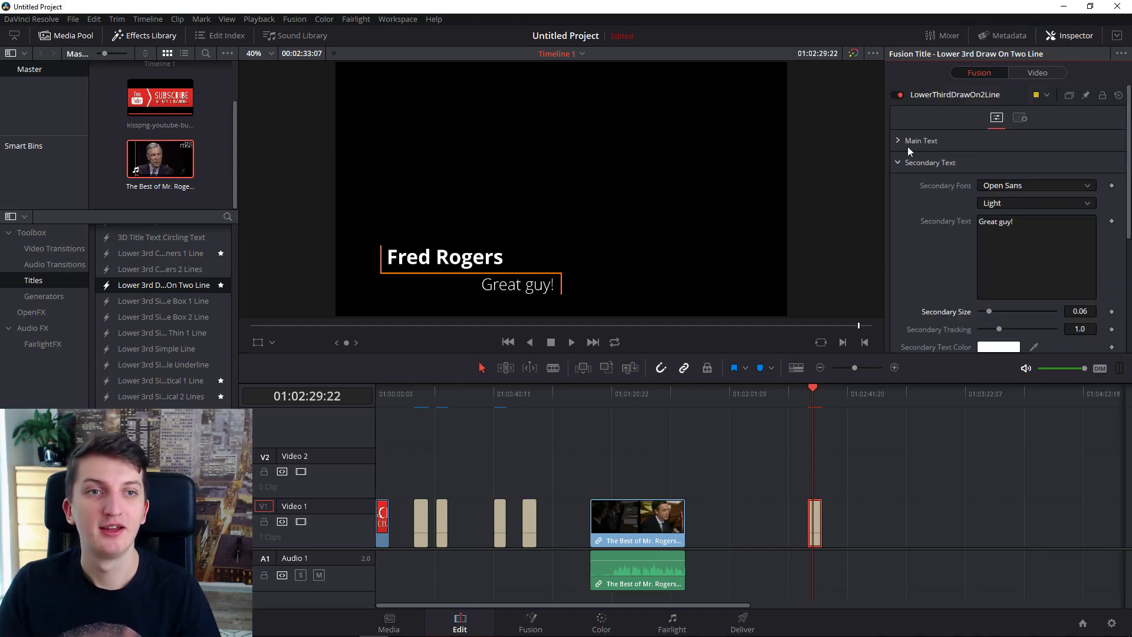
left_click(897, 158)
left_click(902, 180)
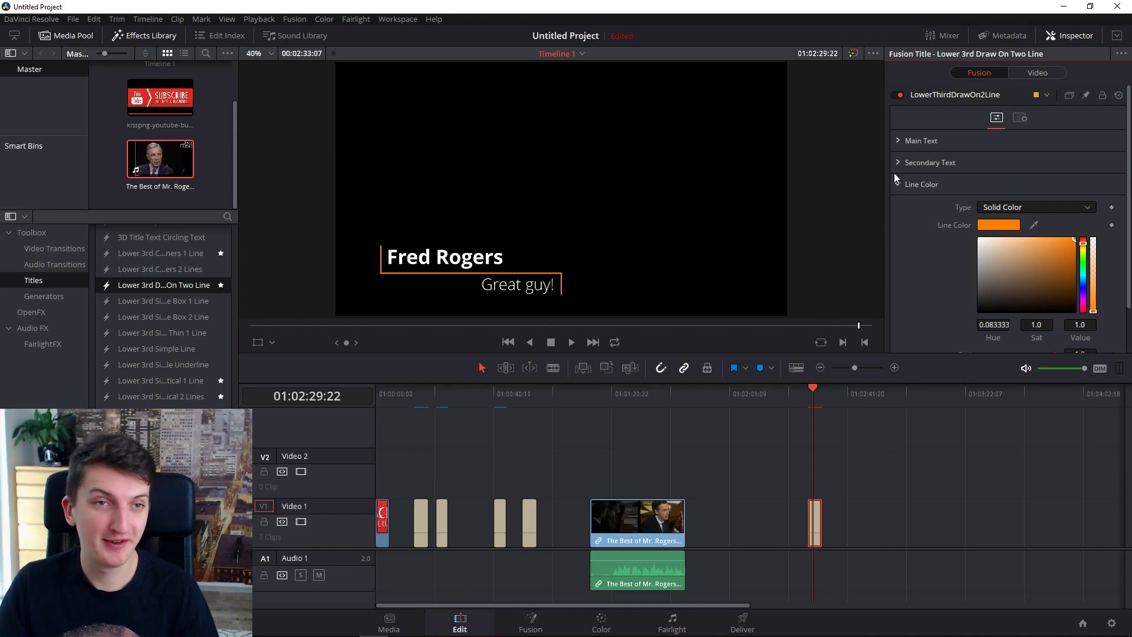
Step: Move the title clip from Video 1 onto Video 2 above the Mr. Rogers clip and preview it
left_click(899, 185)
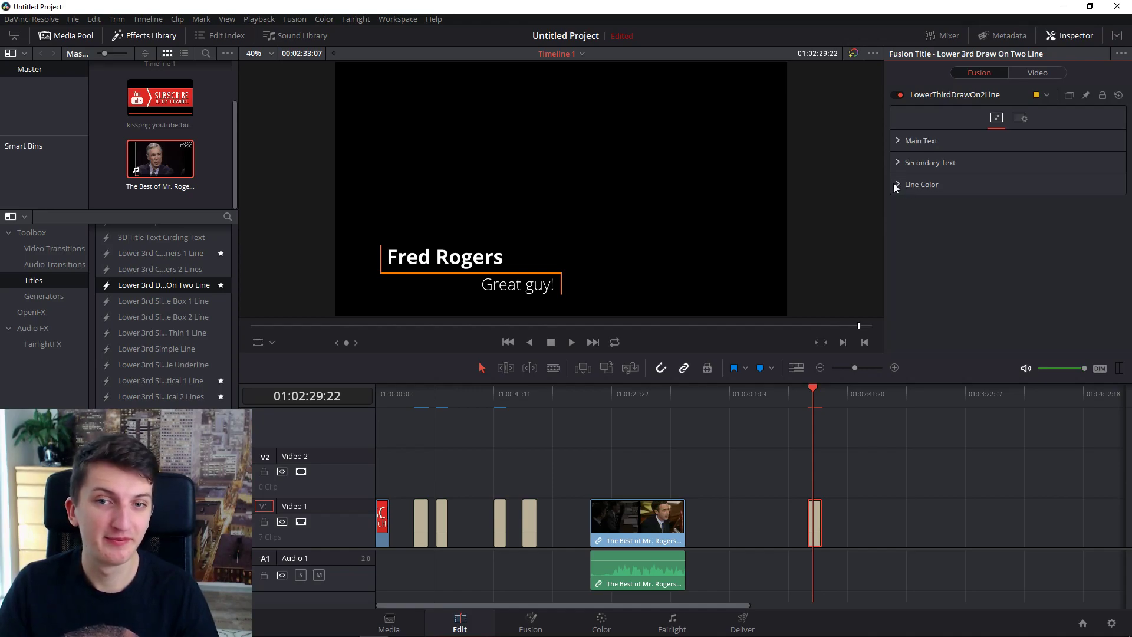
left_click(897, 185)
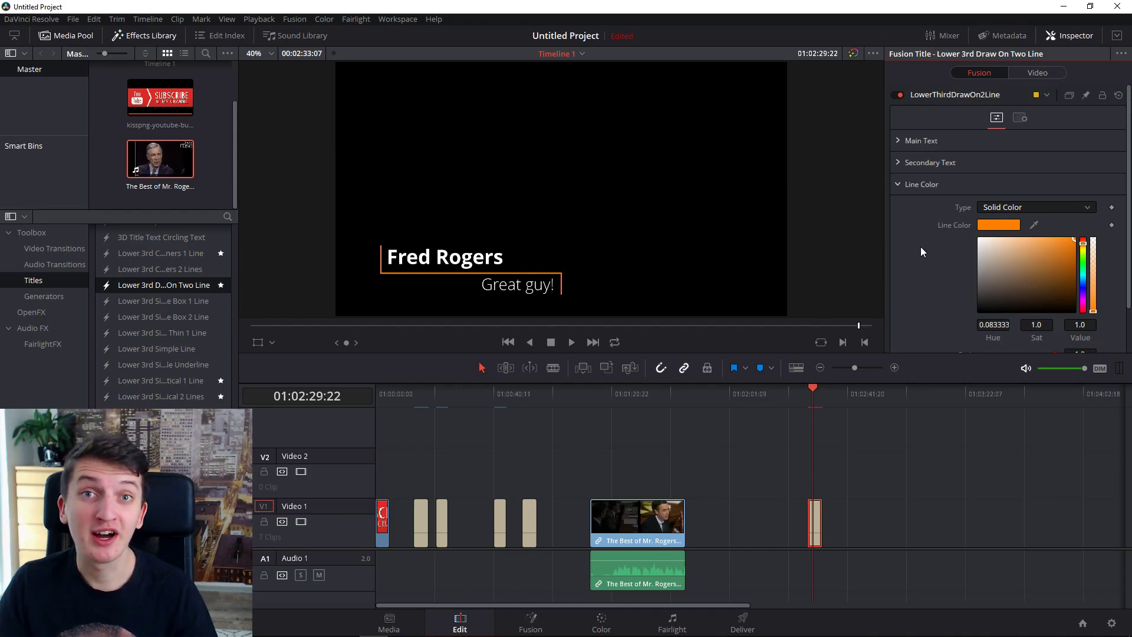
mouse_move(815, 512)
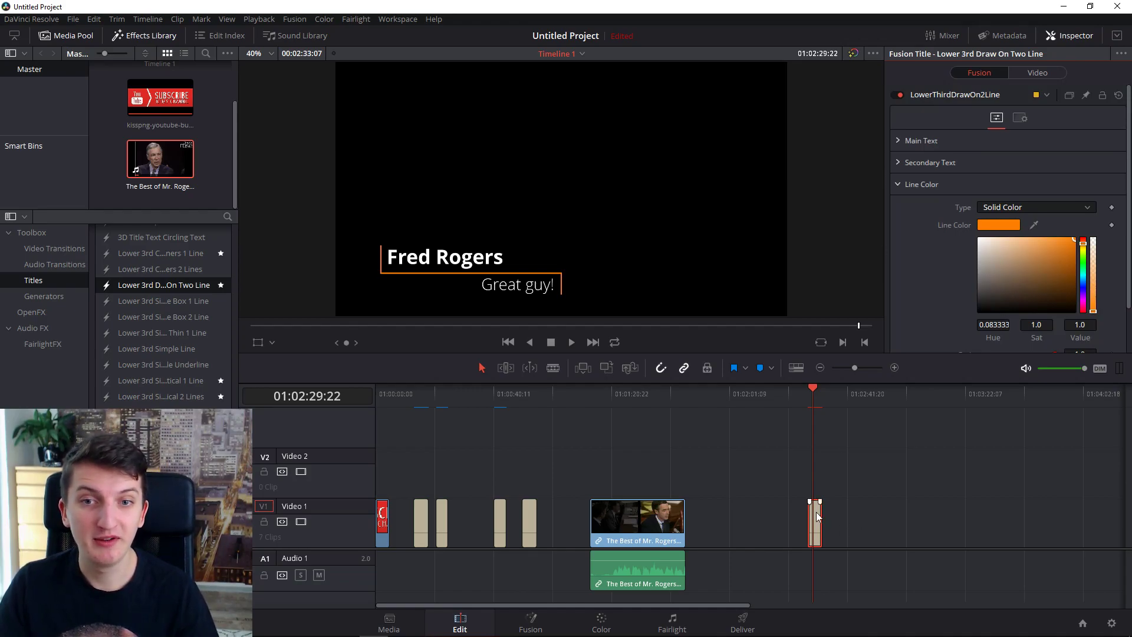
left_click_drag(817, 516, 617, 482)
left_click(608, 420)
left_click(608, 399)
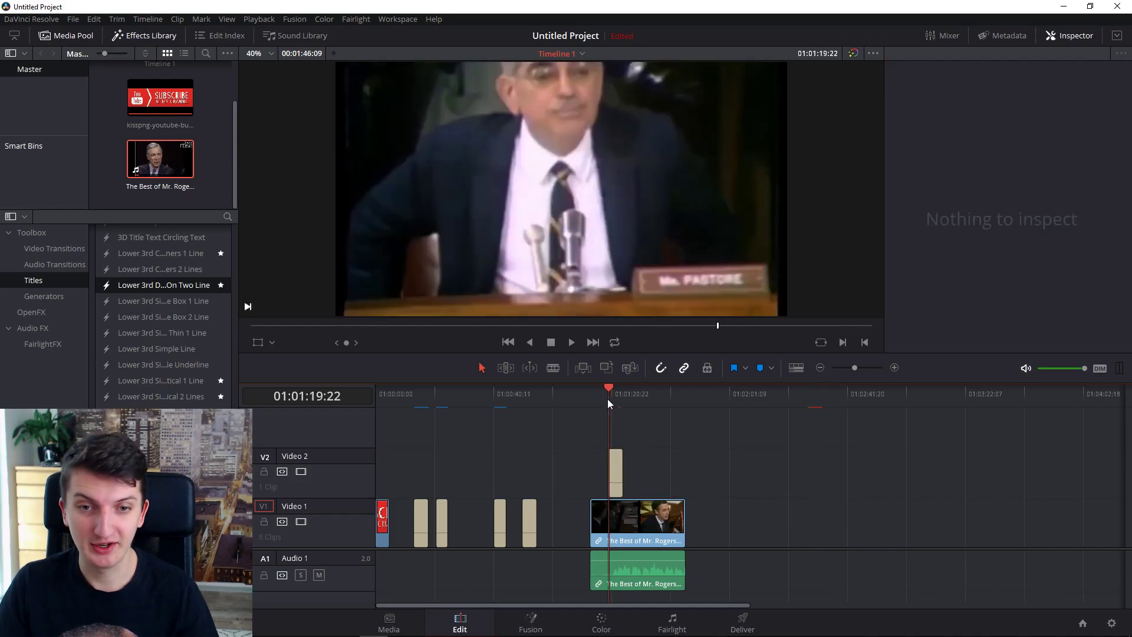
key("space")
Step: Nudge the title slightly later, watch it draw on, and zoom the timeline in
mouse_move(620, 455)
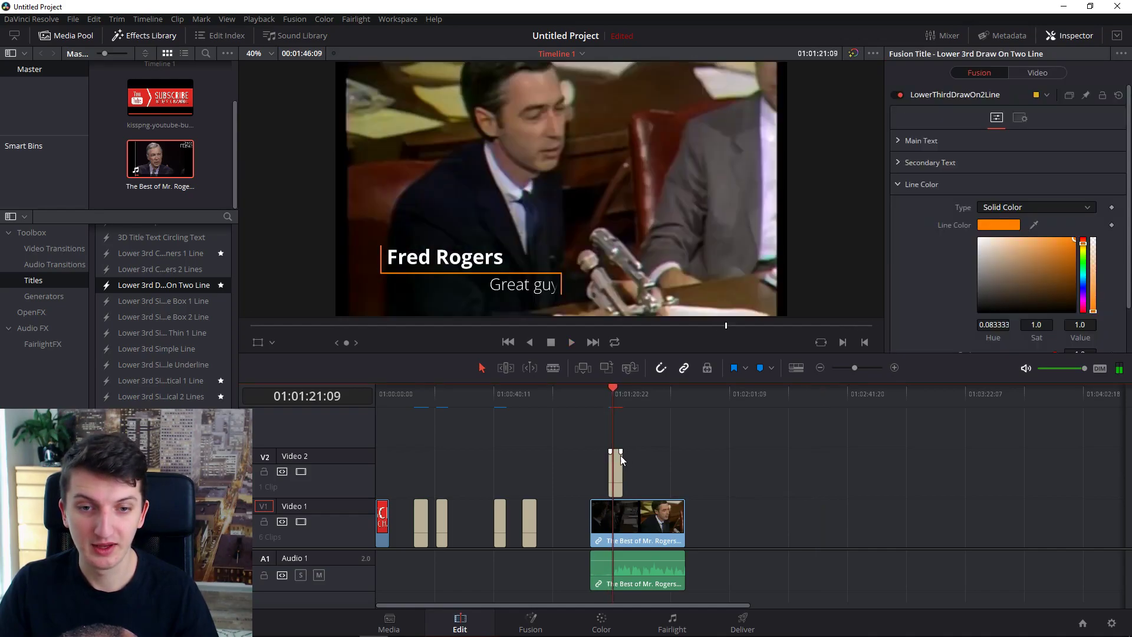
left_click_drag(618, 463, 626, 467)
key("space")
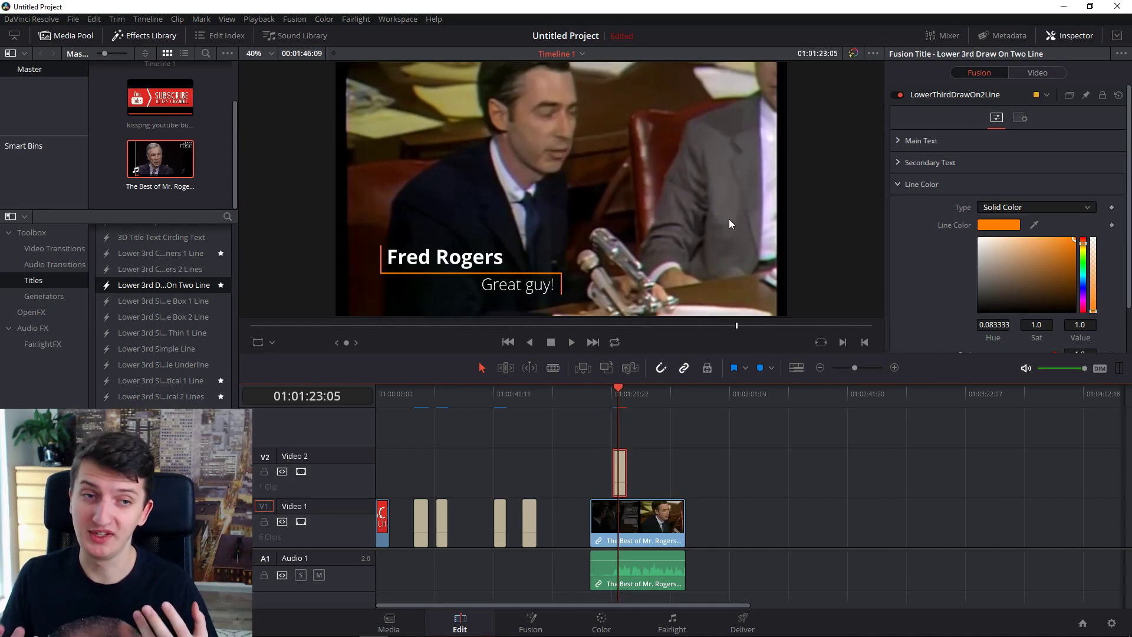
key("ctrl+equal")
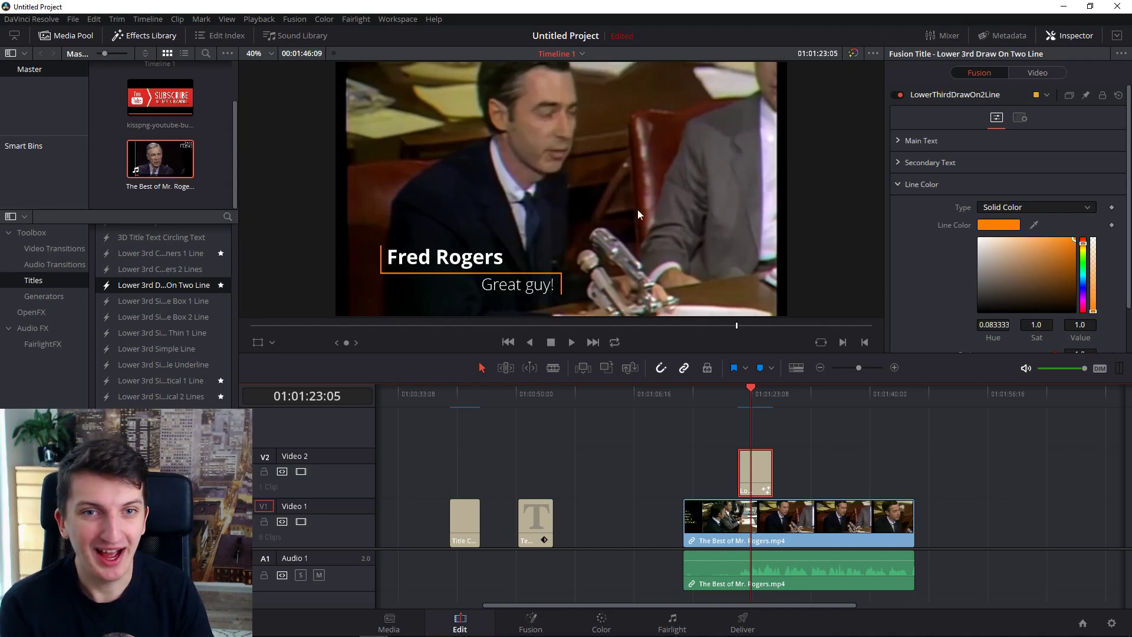
Step: Shift the Line Color hue from orange to green, then display the Video transform settings
left_click(1086, 246)
left_click_drag(1086, 247, 1082, 229)
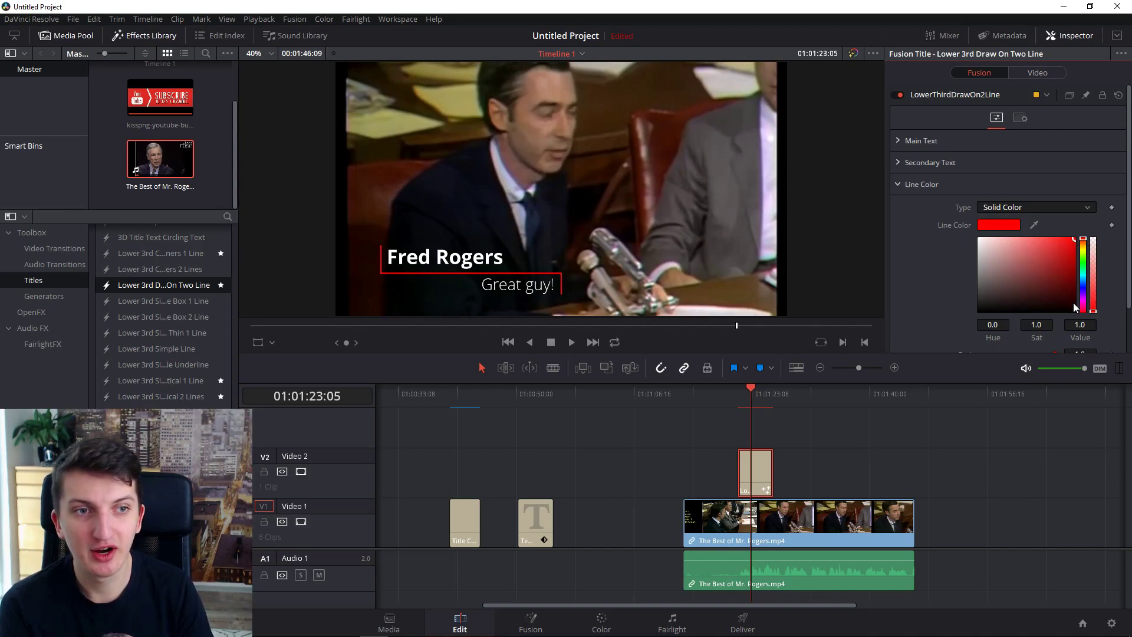
mouse_move(1073, 306)
left_mouse_down()
mouse_move(1077, 325)
mouse_move(1075, 238)
mouse_move(1084, 290)
mouse_move(1081, 269)
left_mouse_up()
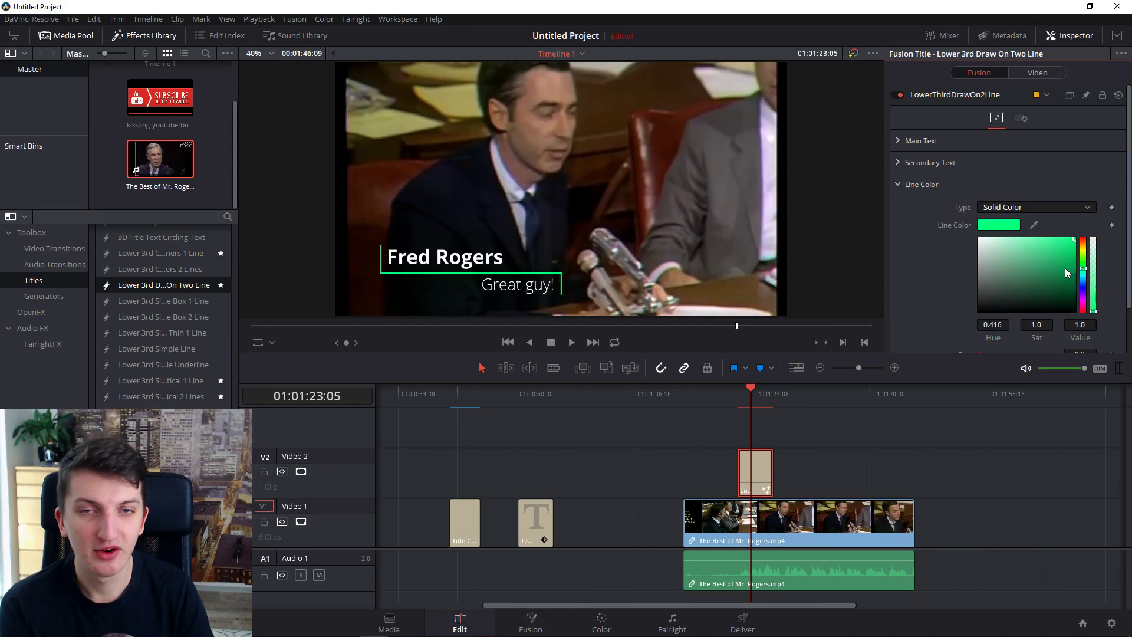
left_click(1050, 76)
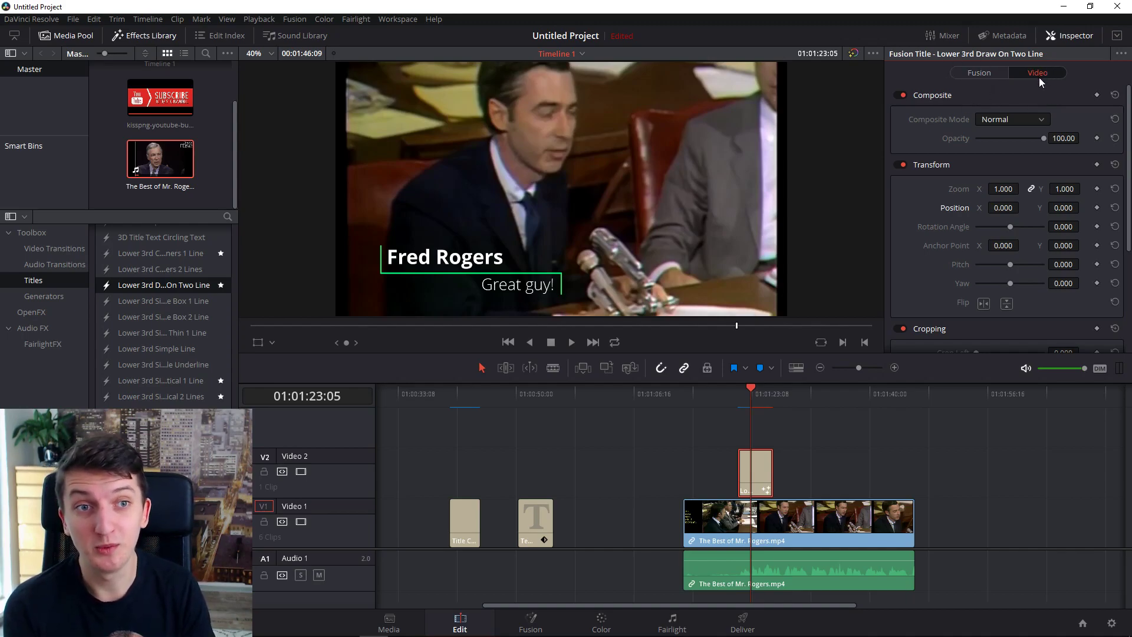
left_click(1017, 119)
left_click(1016, 121)
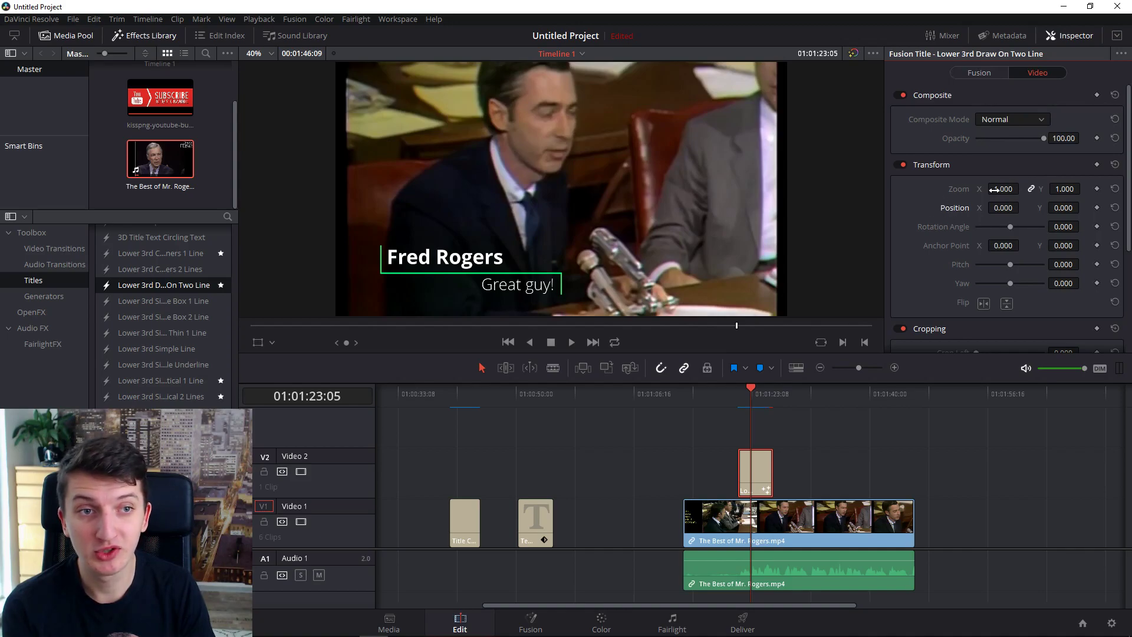
mouse_move(948, 192)
left_mouse_down()
mouse_move(972, 192)
mouse_move(940, 193)
left_mouse_up()
left_click(1000, 188)
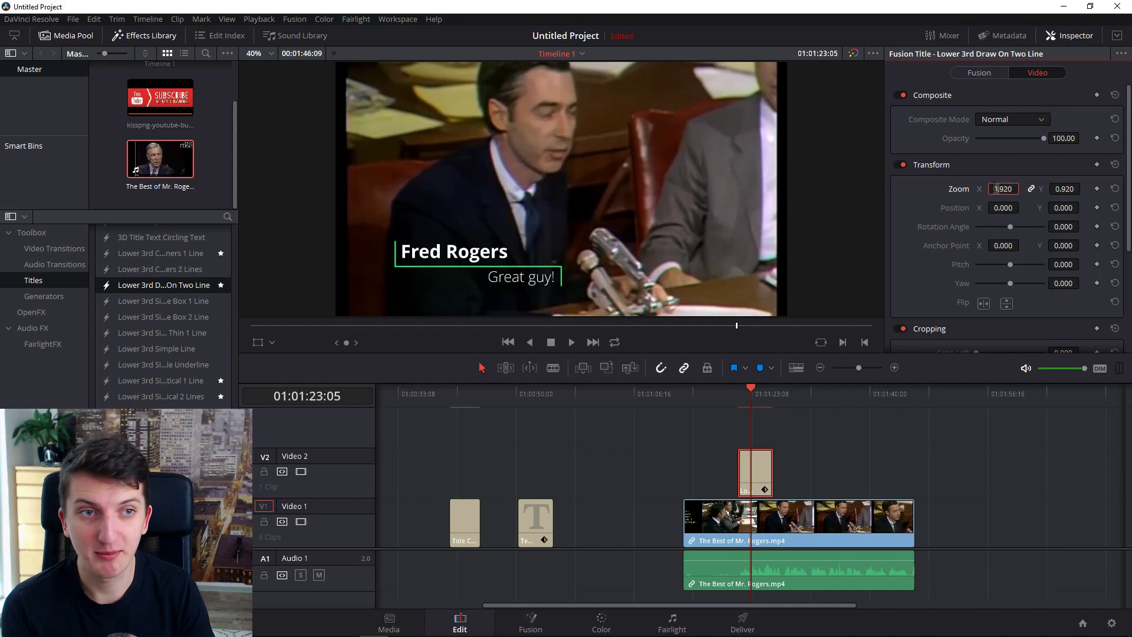
type("2")
key("Return")
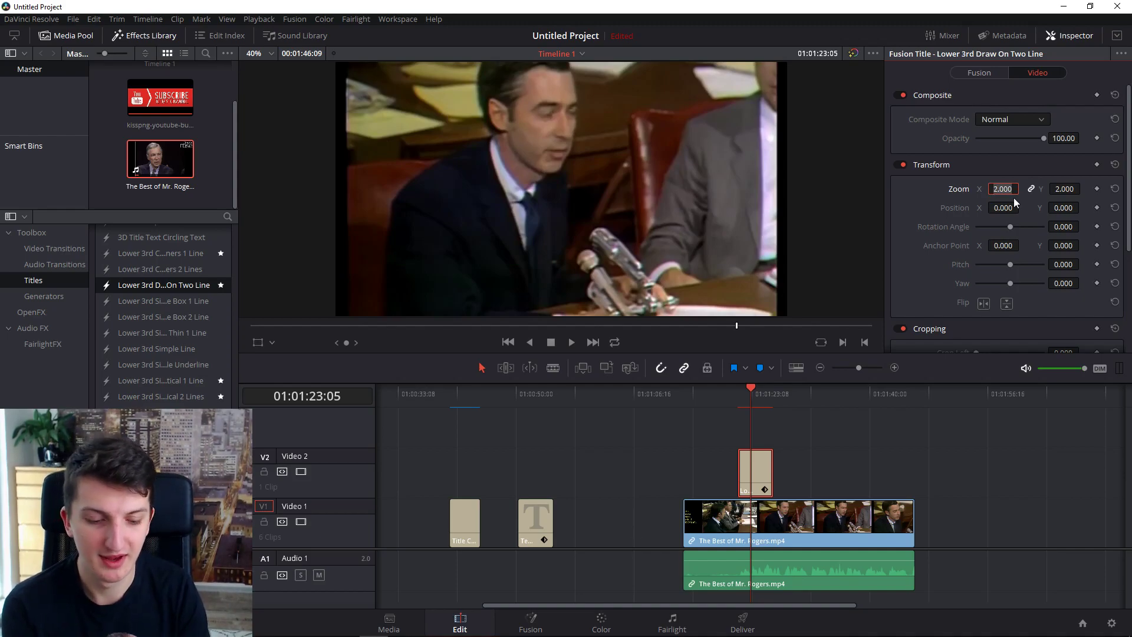
type("1")
key("Return")
left_click_drag(1017, 197, 1022, 189)
left_click(1064, 189)
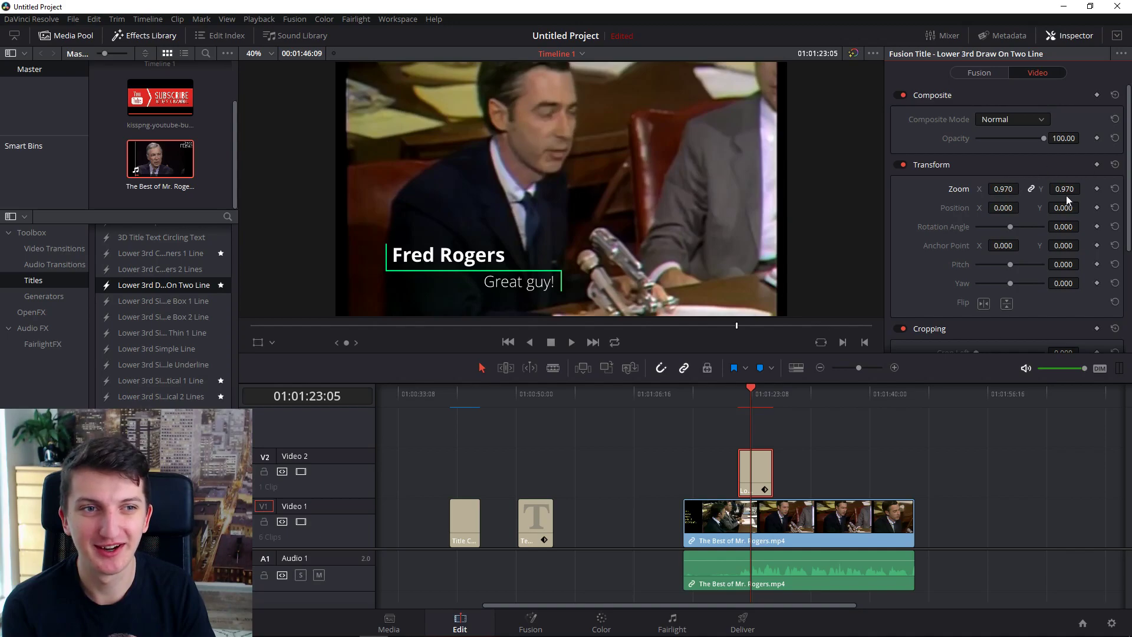
type("0.64")
key("Return")
left_click_drag(1083, 189, 1008, 187)
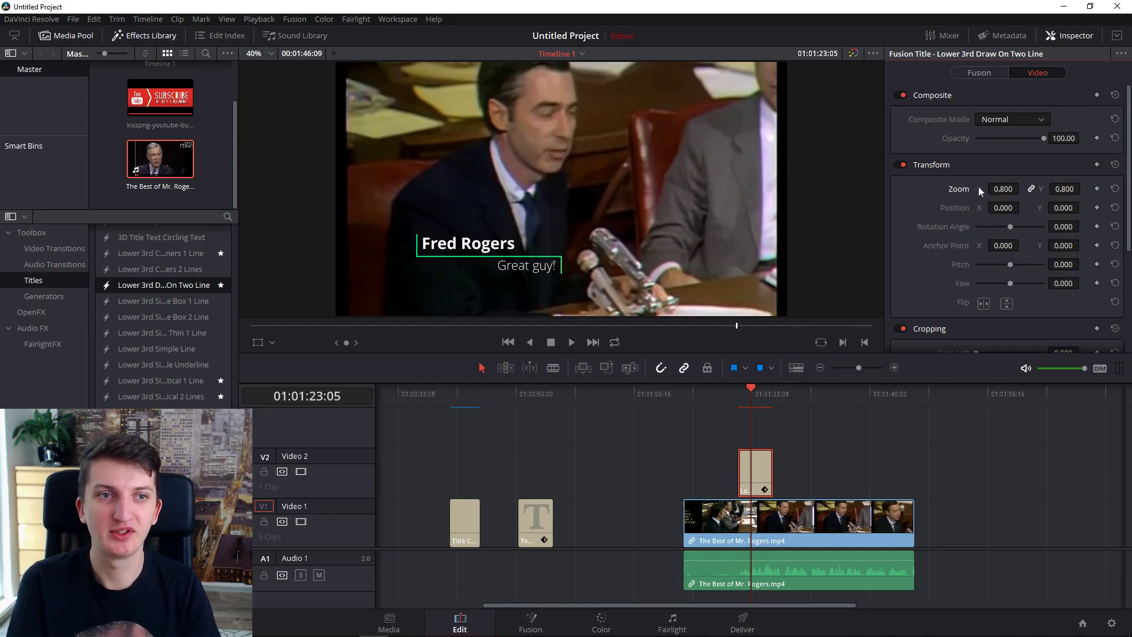
left_click(1114, 189)
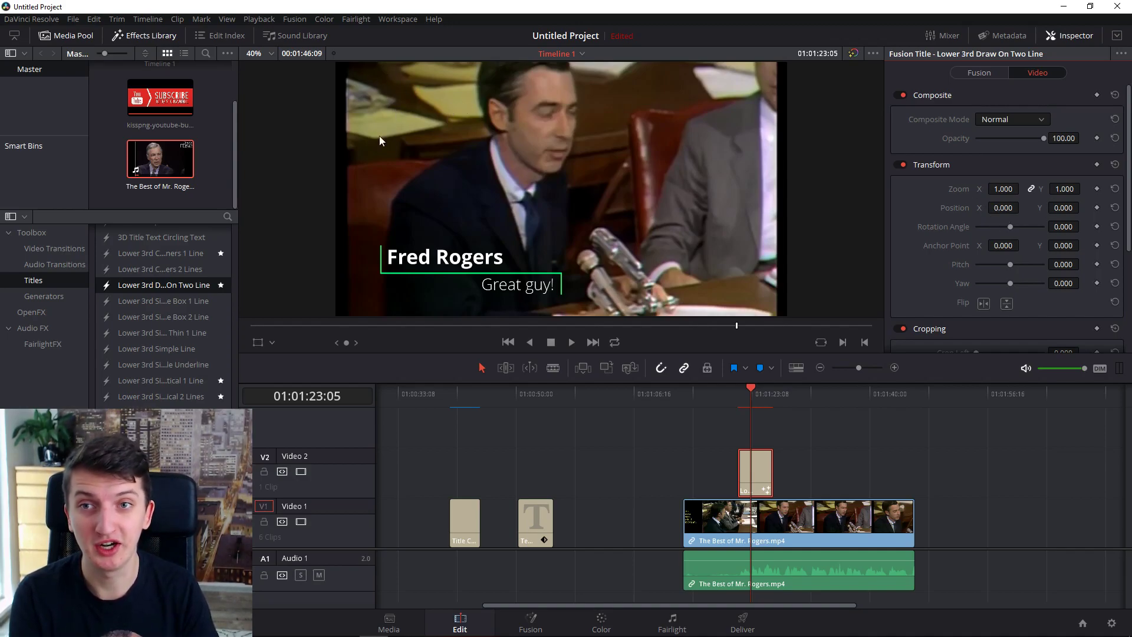
Step: Set the title's Position to X -97 and Y 750, after trying Y 55, 800 and 790
left_click_drag(1005, 208, 1082, 208)
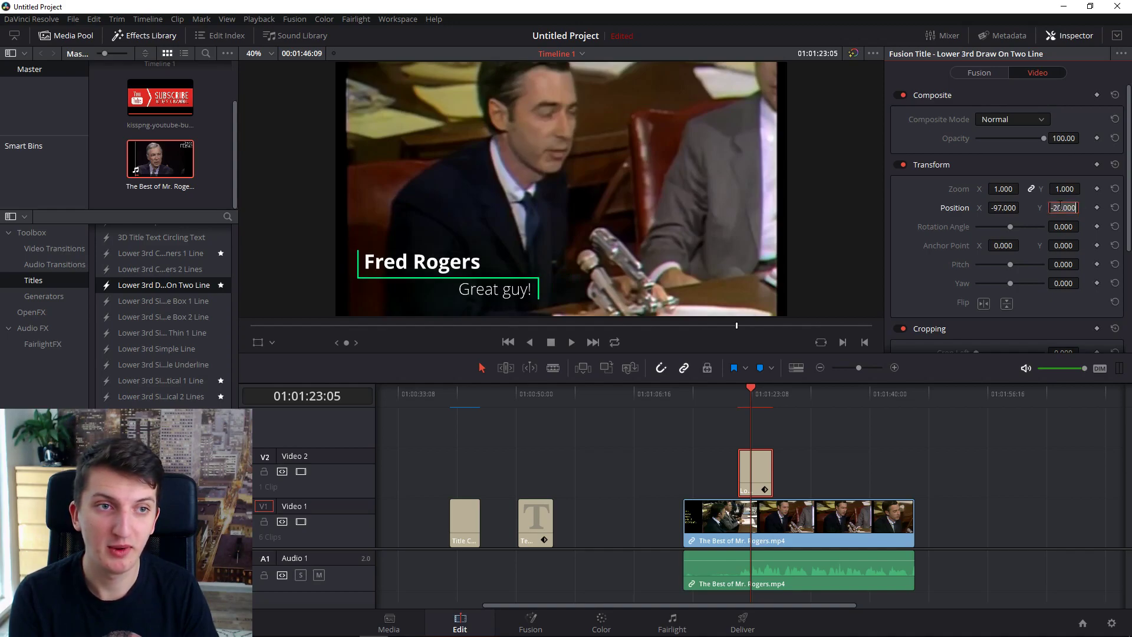
type("55")
key("Return")
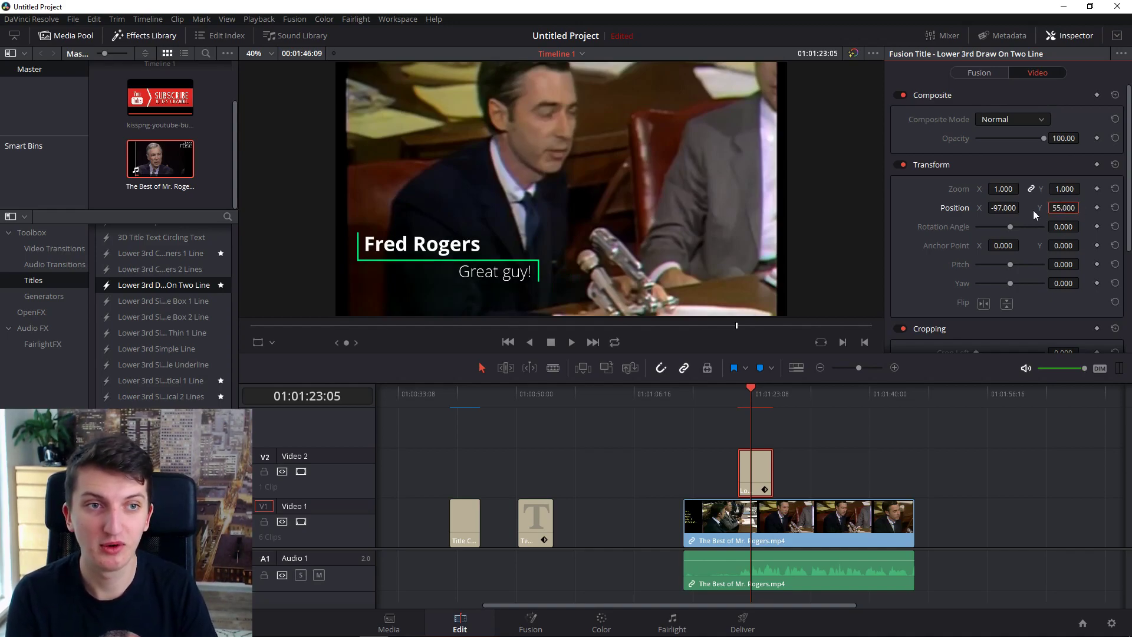
left_click(1070, 210)
type("800")
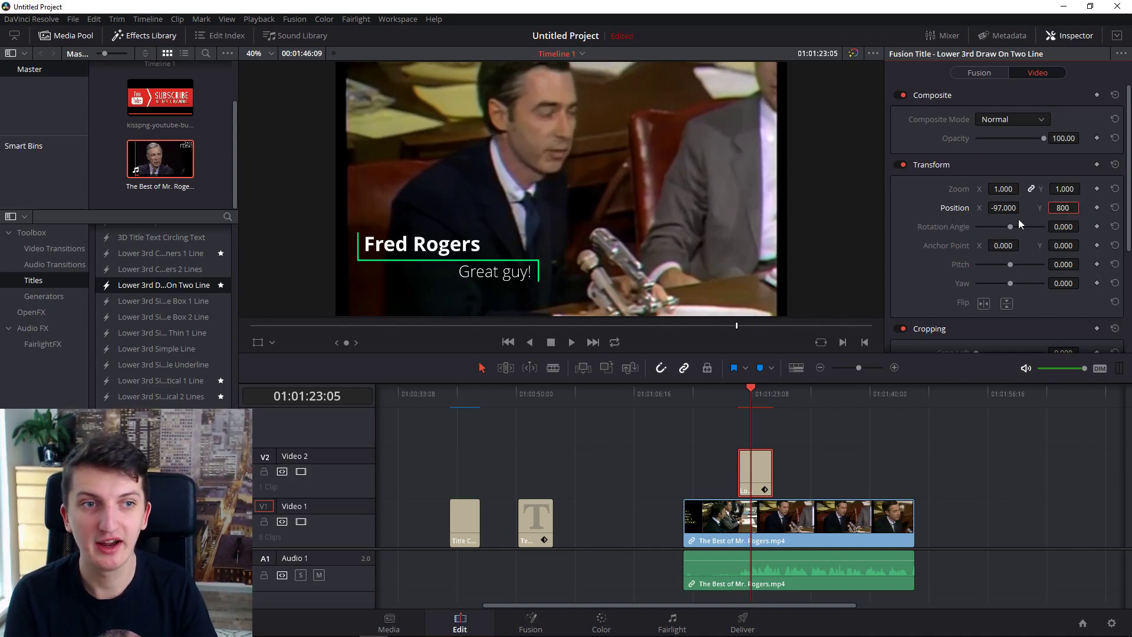
key("Return")
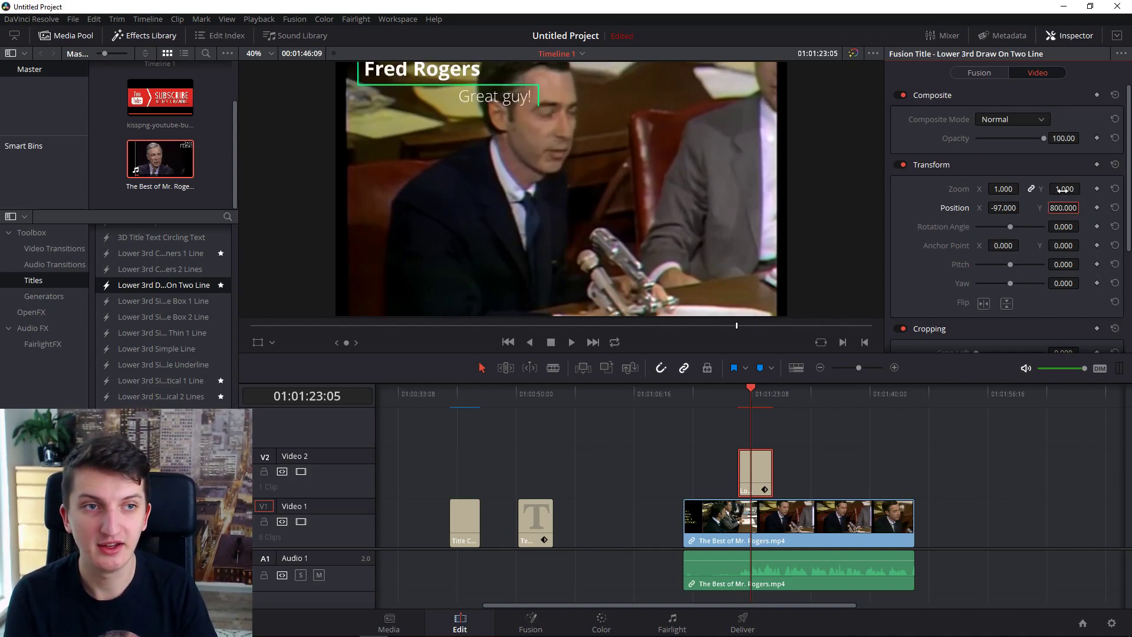
left_click(1062, 208)
type("790")
key("Return")
left_click_drag(1082, 208, 1065, 209)
left_click(1065, 209)
type("750")
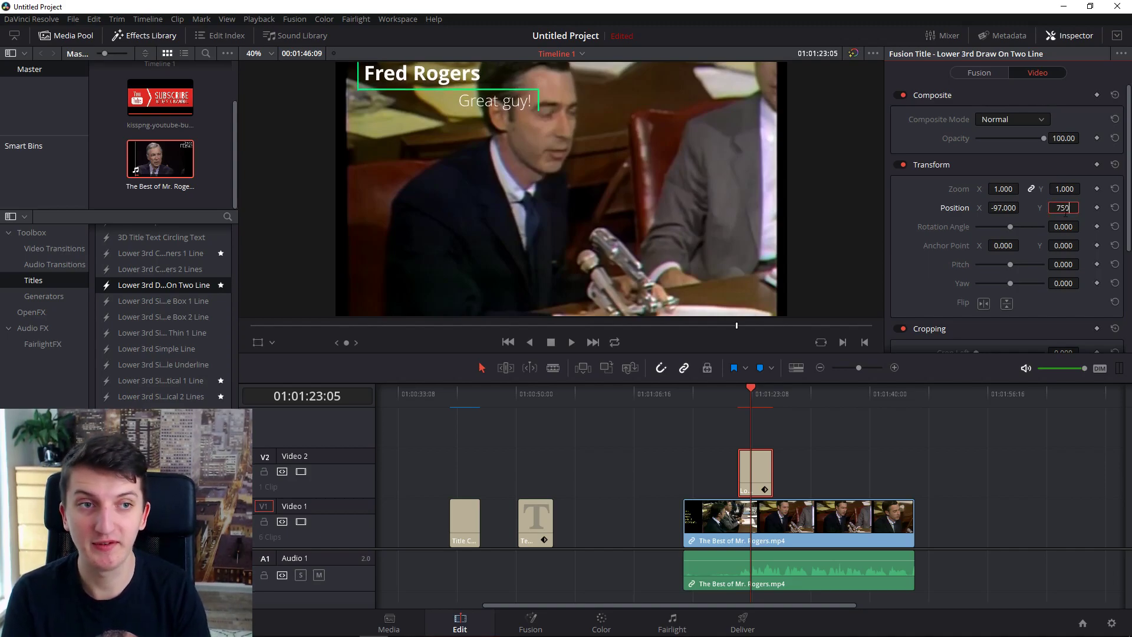
key("Return")
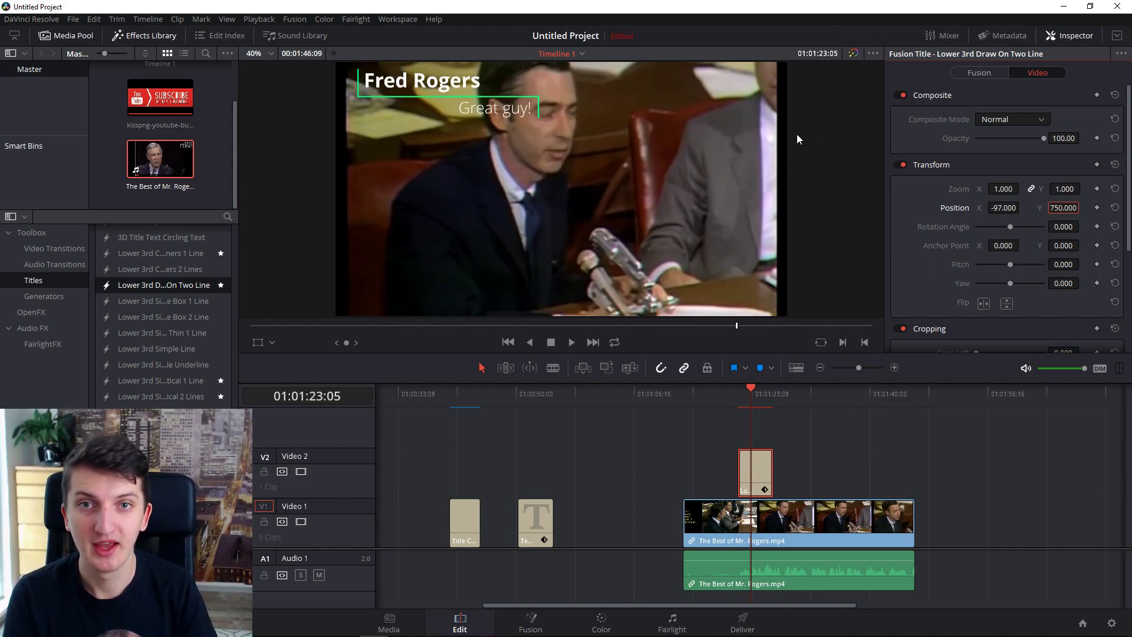
Step: Replay the title animation from just before it appears to check its new corner position
left_click(733, 391)
key("space")
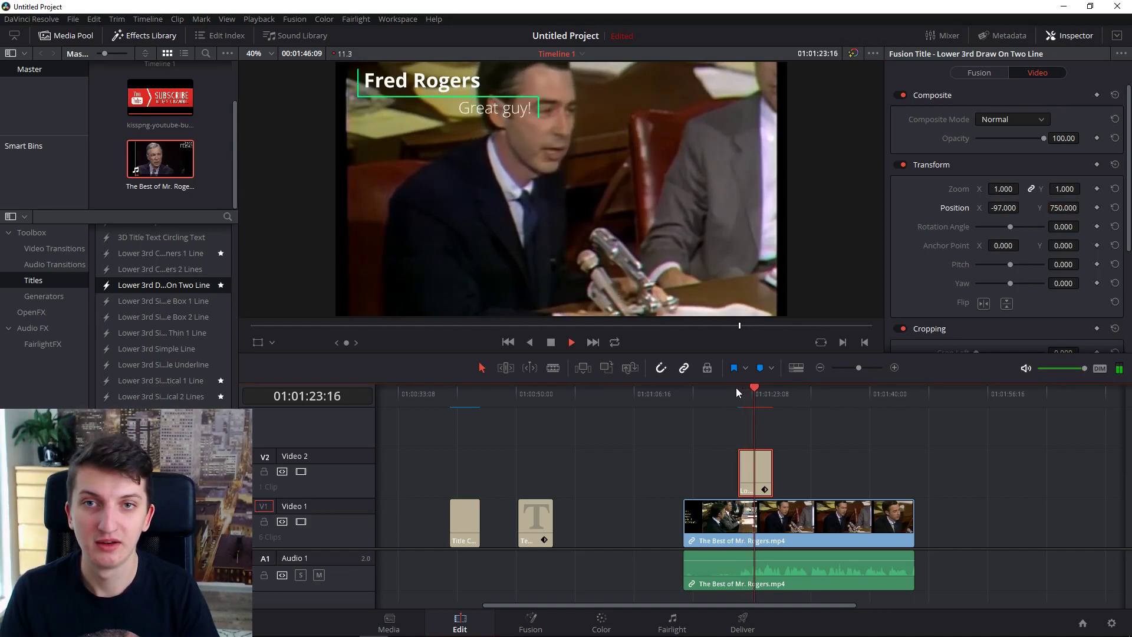
left_click(736, 387)
key("space")
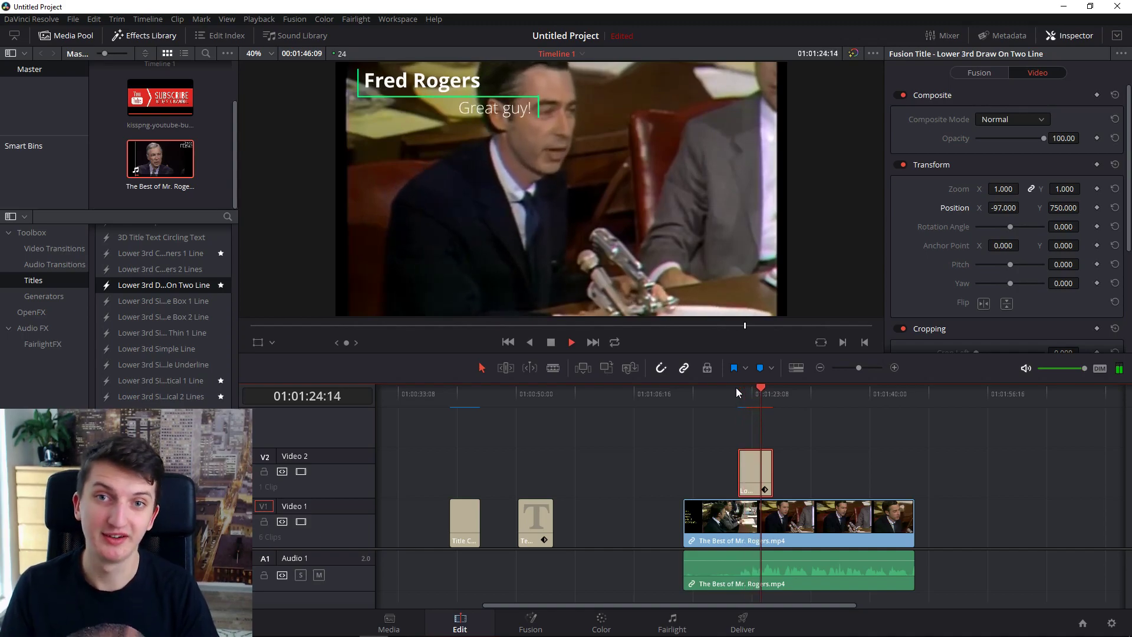
key("space")
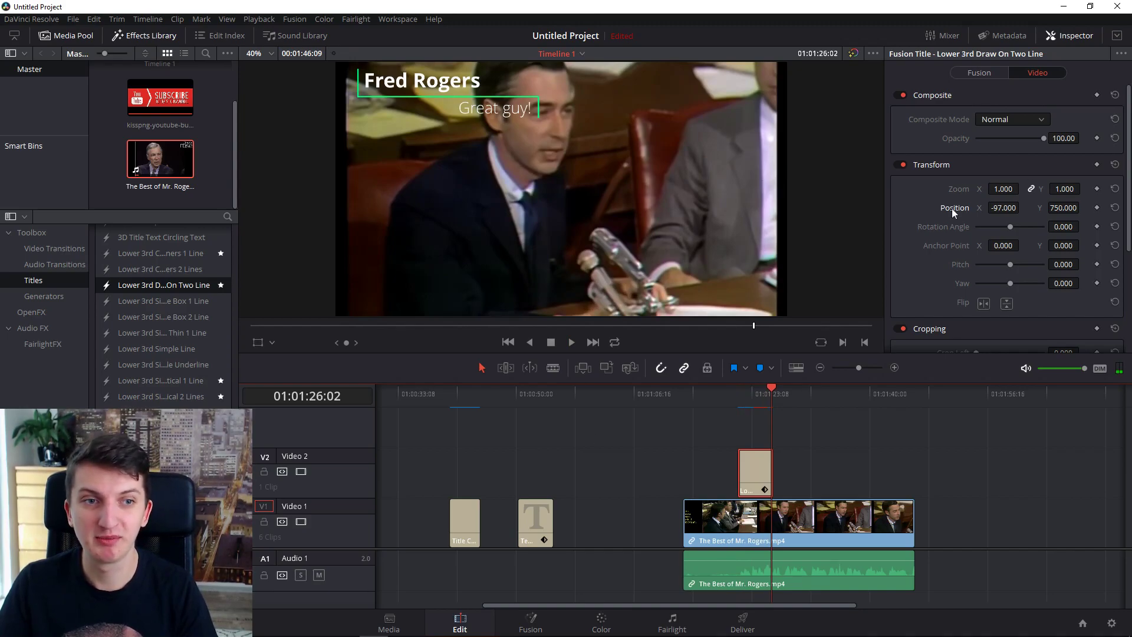
scroll(951, 207, "down", 2)
scroll(822, 273, "down", 3)
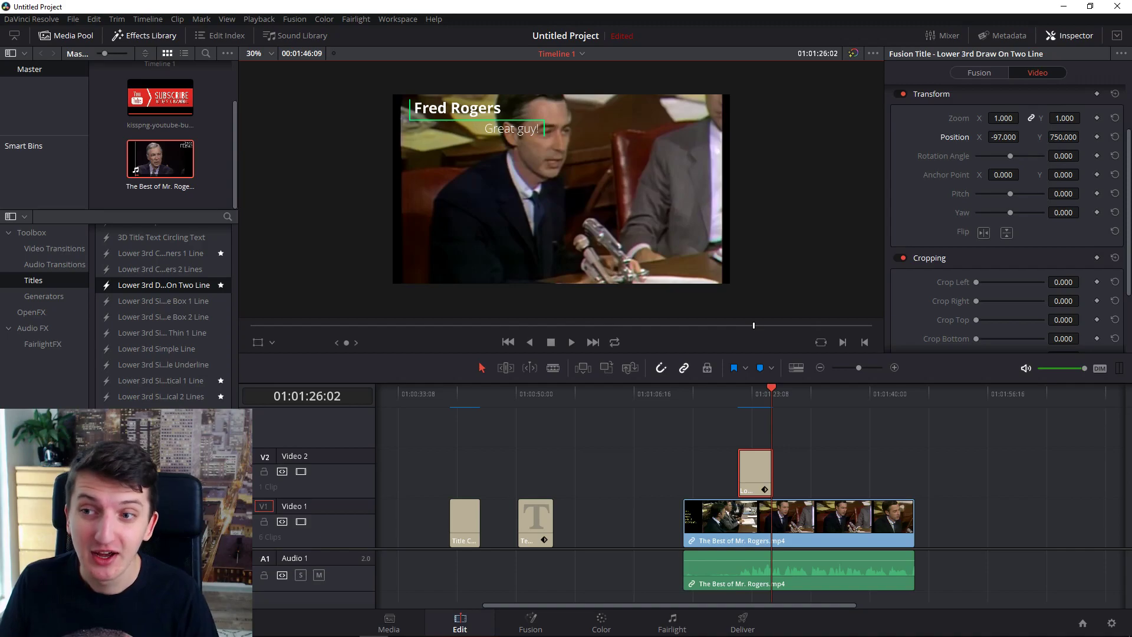
scroll(222, 290, "up", 5)
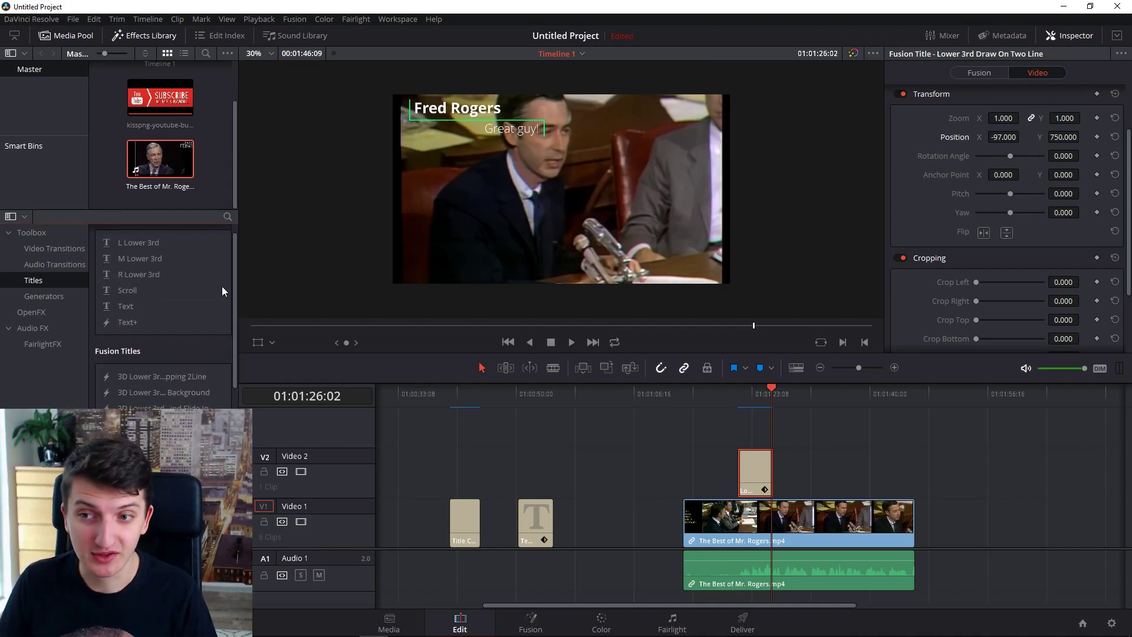
scroll(221, 289, "down", 10)
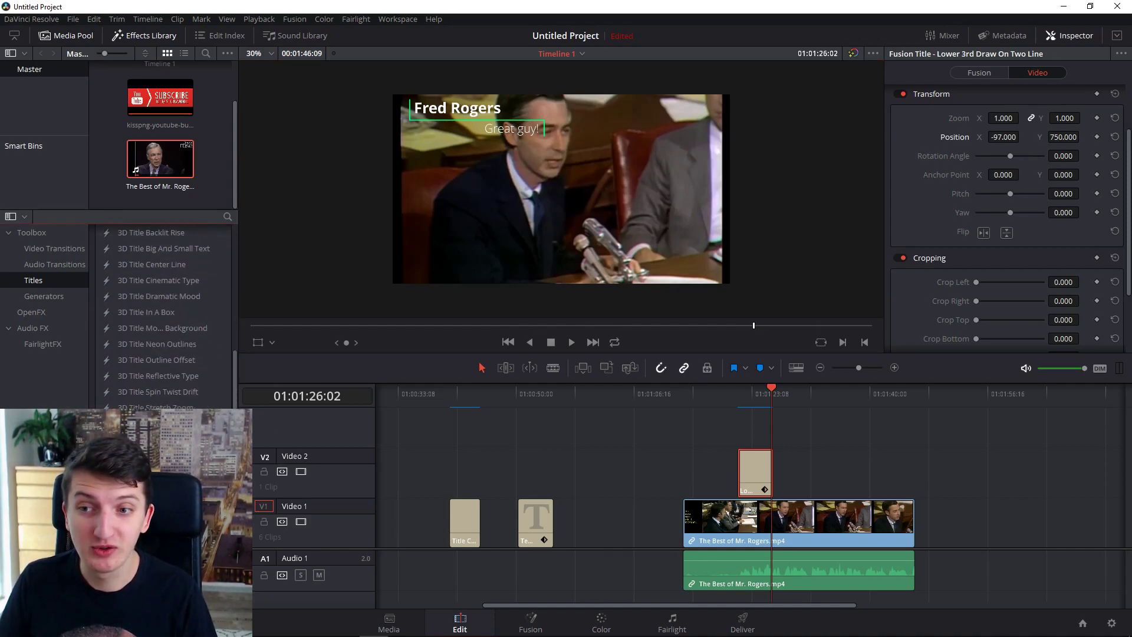
scroll(163, 315, "down", 10)
scroll(163, 315, "up", 5)
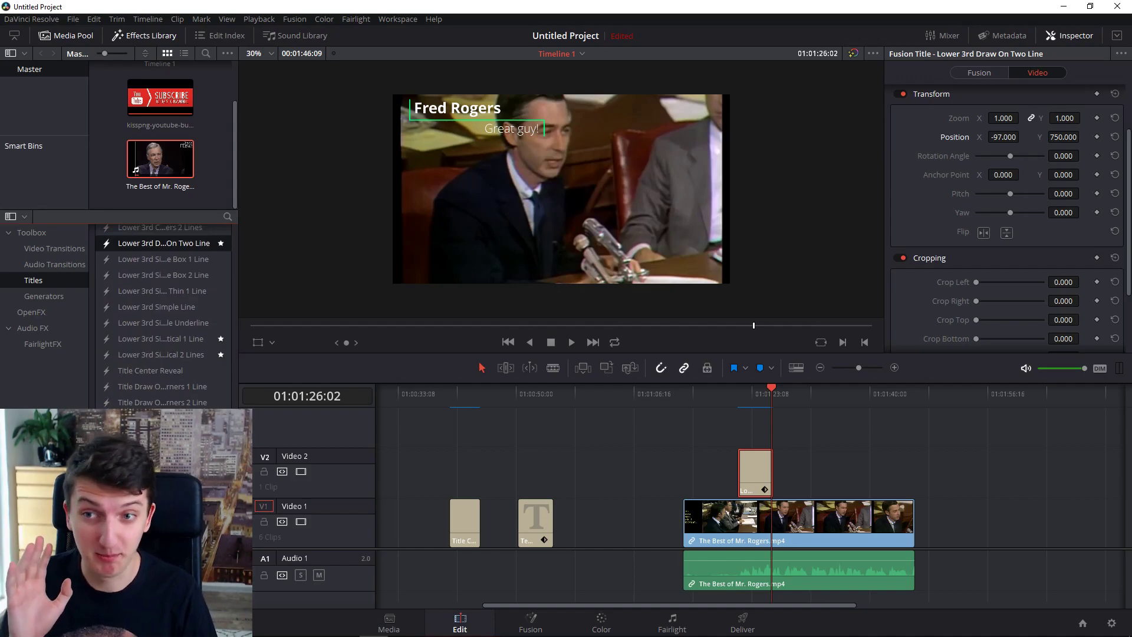
scroll(203, 362, "up", 5)
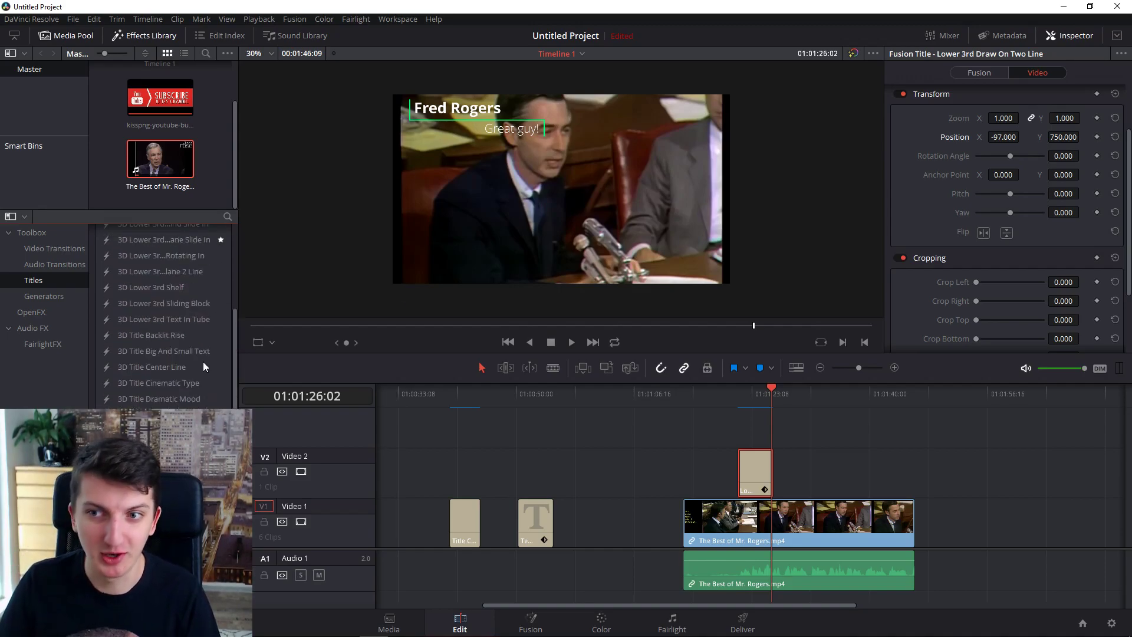